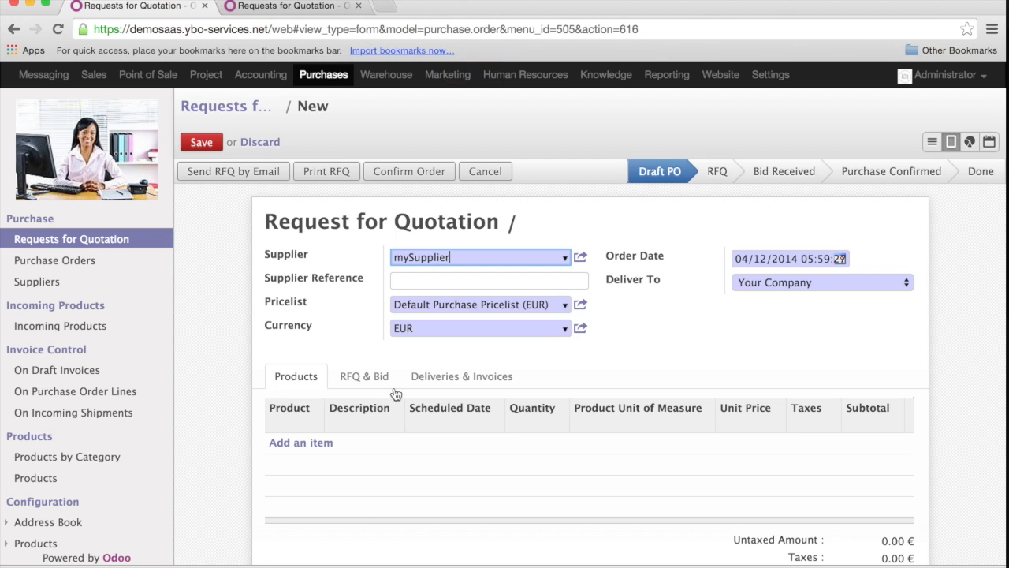
Add a product line for [LB-B] Luxury Bag Blue with the scheduled date 24/12/2014.
{"action": "left_click", "coordinate": [307, 444]}
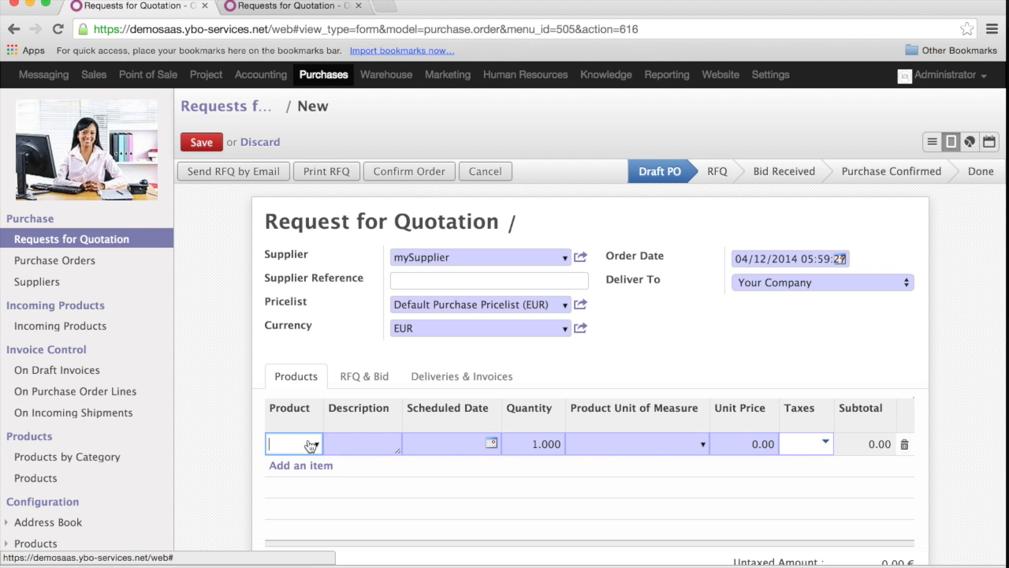
{"action": "type", "text": "lux"}
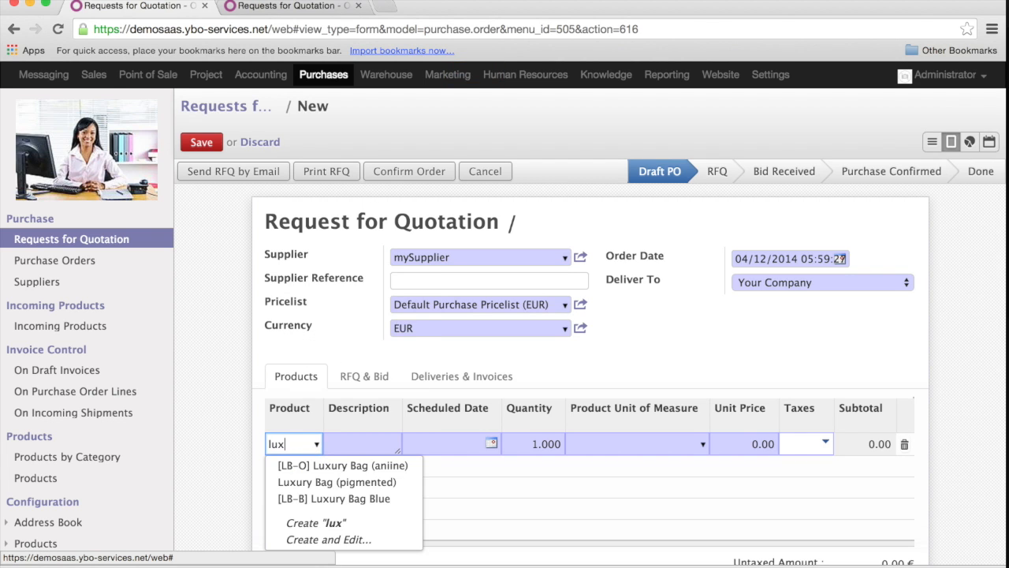
{"action": "key", "text": "Down"}
{"action": "key", "text": "Down"}
{"action": "key", "text": "Down"}
{"action": "key", "text": "Return"}
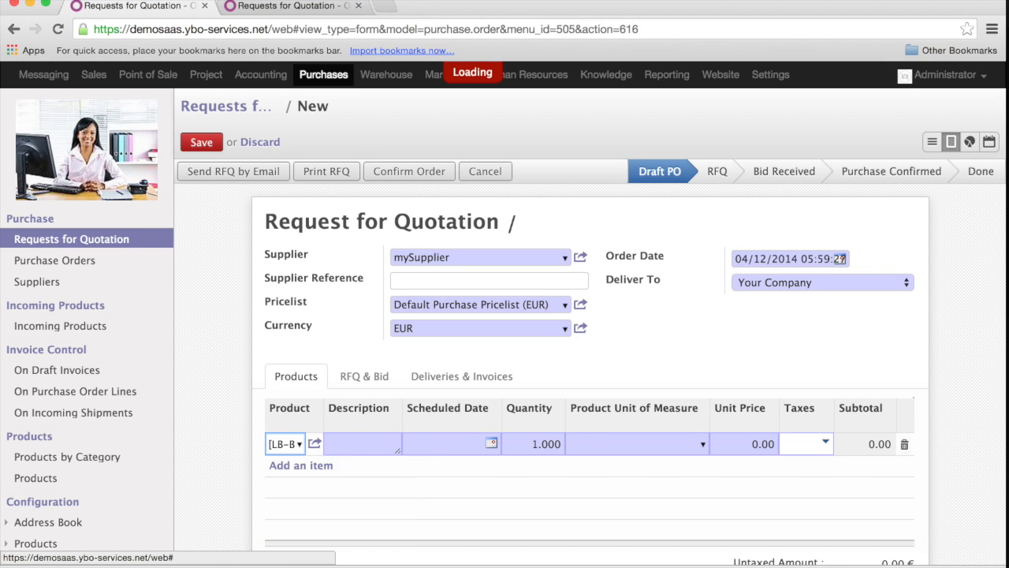
{"action": "left_click", "coordinate": [491, 444]}
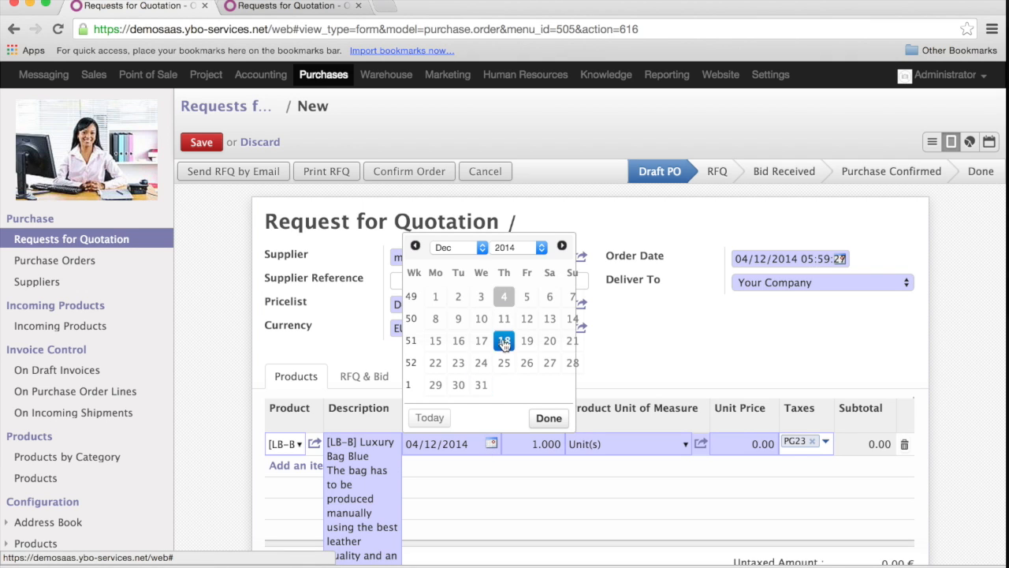
{"action": "left_click", "coordinate": [481, 364]}
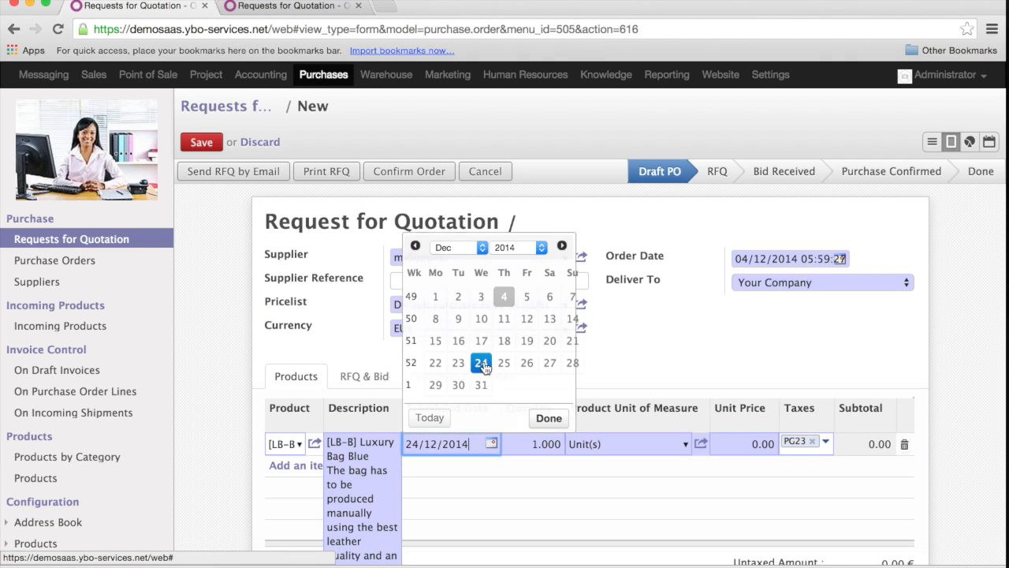
Set the Luxury Bag Blue line's quantity to 100 and its unit price to 54.
{"action": "left_click", "coordinate": [548, 444]}
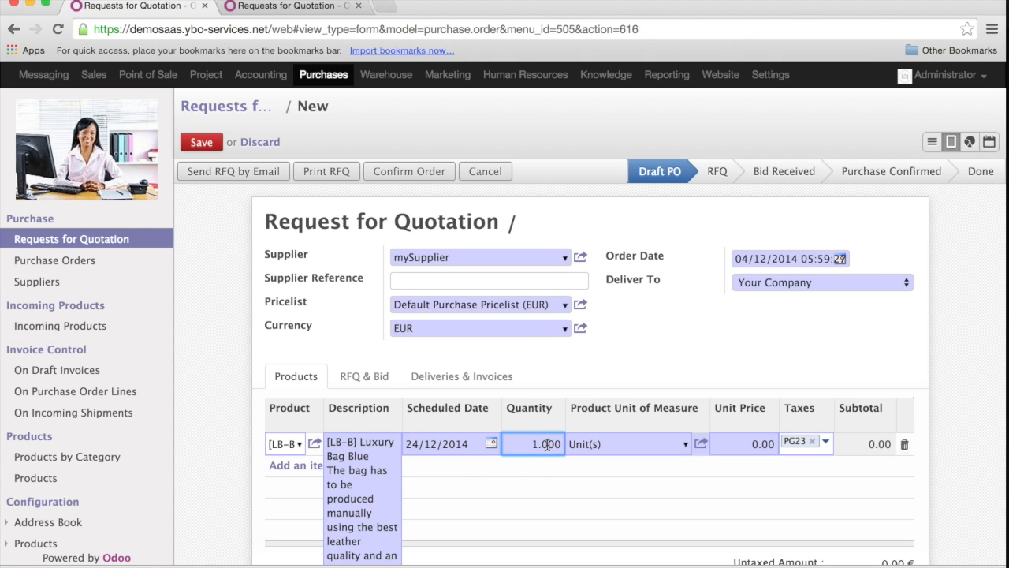
{"action": "double_click", "coordinate": [548, 444]}
{"action": "key", "text": "BackSpace"}
{"action": "type", "text": "100"}
{"action": "left_click", "coordinate": [745, 443]}
{"action": "double_click", "coordinate": [745, 443]}
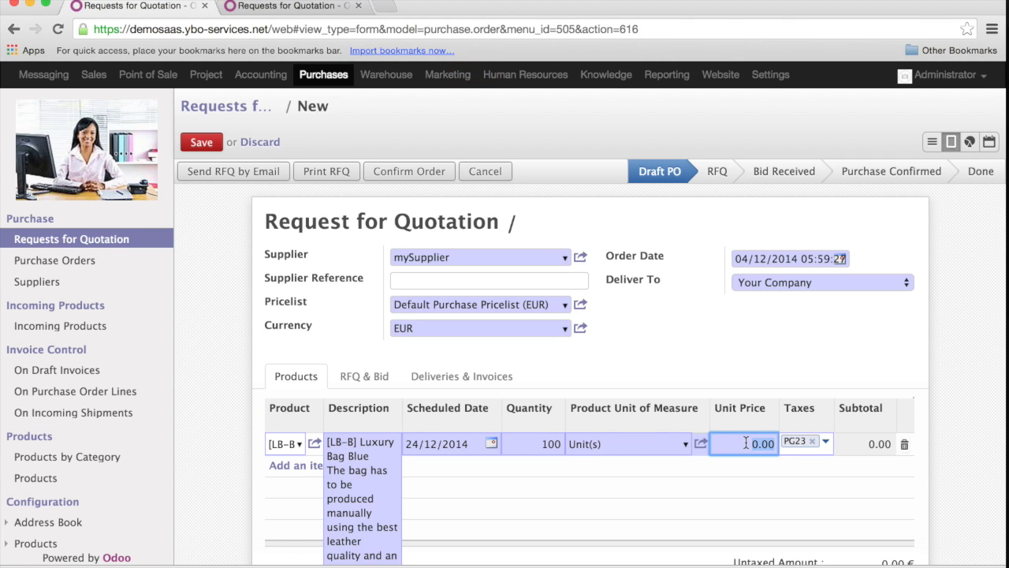
{"action": "type", "text": "54"}
Update the total of the request for quotation, review the amounts, and save the request.
{"action": "scroll", "coordinate": [751, 492], "scroll_direction": "down", "scroll_amount": 2}
{"action": "scroll", "coordinate": [752, 492], "scroll_direction": "down", "scroll_amount": 2}
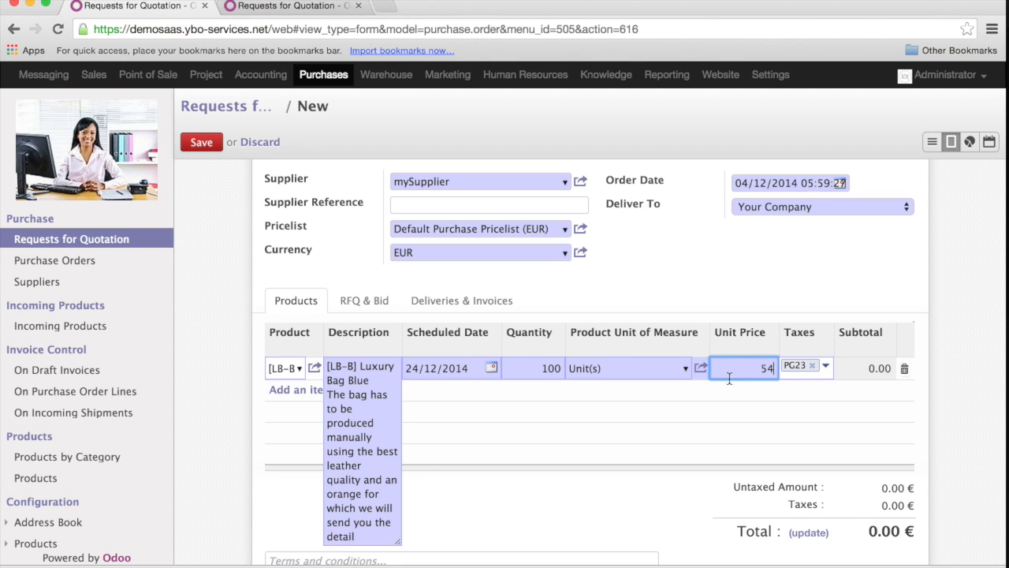
{"action": "left_click", "coordinate": [808, 533]}
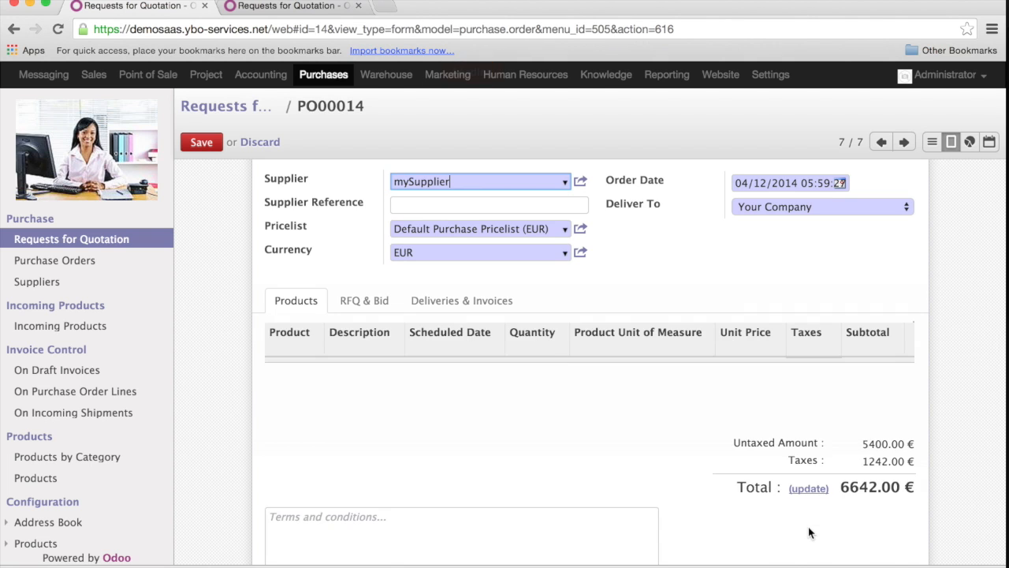
{"action": "scroll", "coordinate": [735, 447], "scroll_direction": "down", "scroll_amount": 1}
{"action": "scroll", "coordinate": [734, 447], "scroll_direction": "down", "scroll_amount": 5}
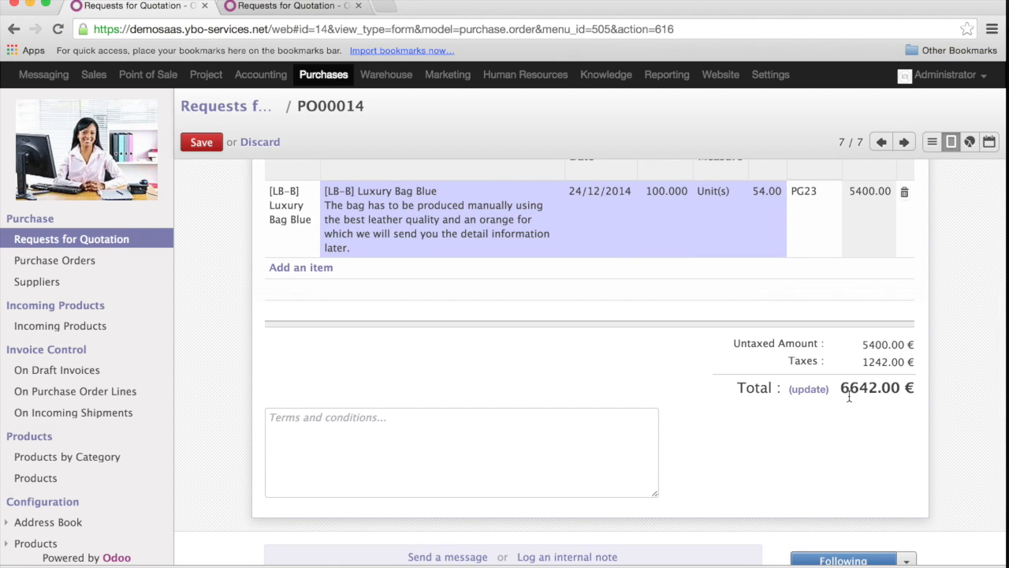
{"action": "scroll", "coordinate": [544, 352], "scroll_direction": "up", "scroll_amount": 7}
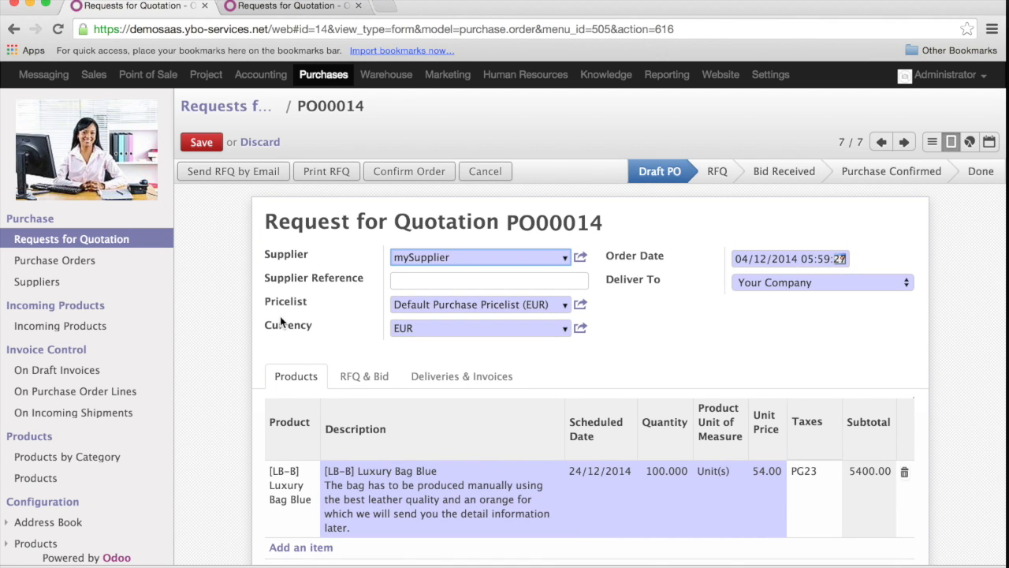
{"action": "left_click", "coordinate": [201, 143]}
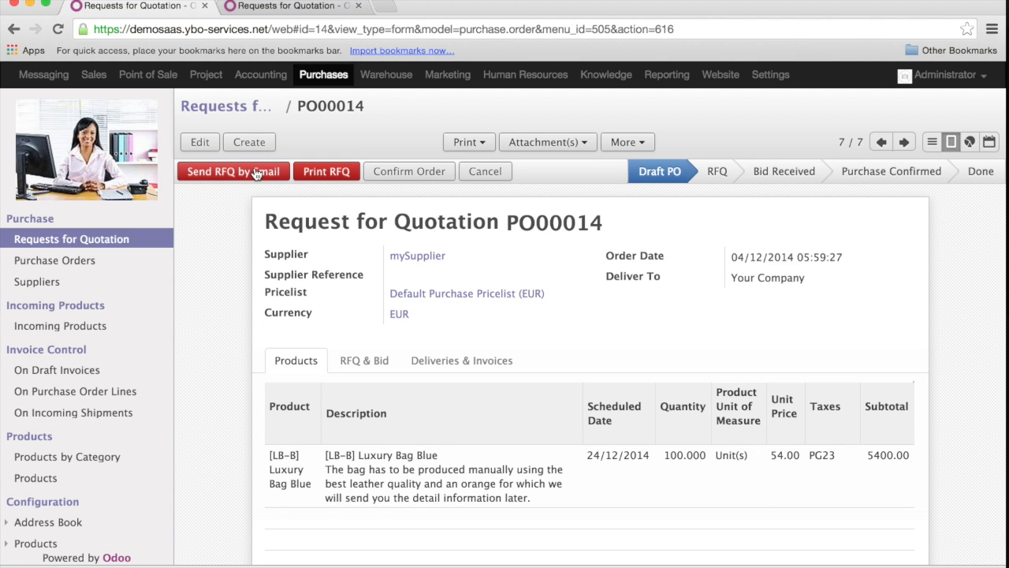
Print the request for quotation, check the quantity in the PDF, and close the document.
{"action": "left_click", "coordinate": [330, 172]}
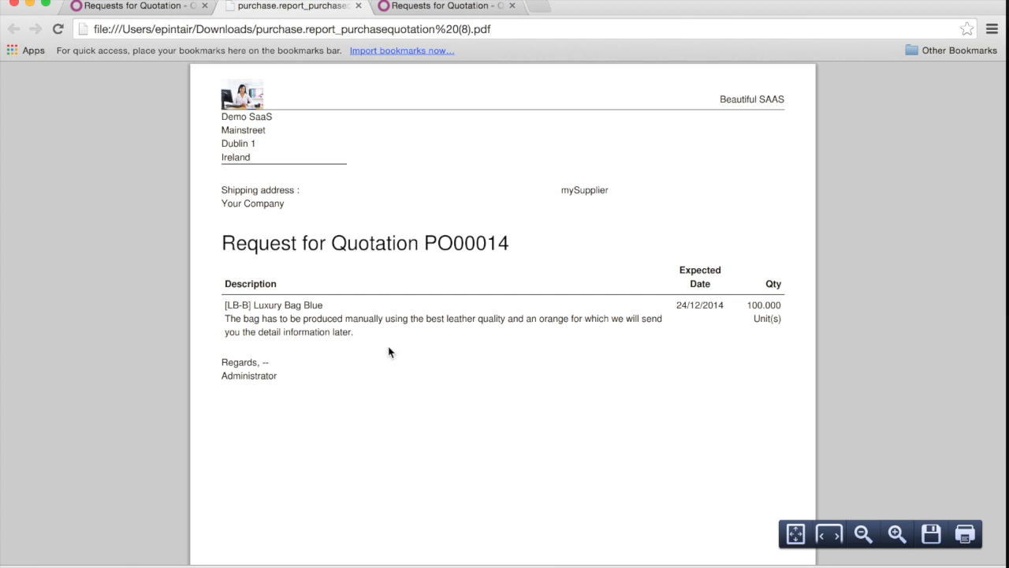
{"action": "left_click_drag", "start_coordinate": [678, 306], "coordinate": [781, 304]}
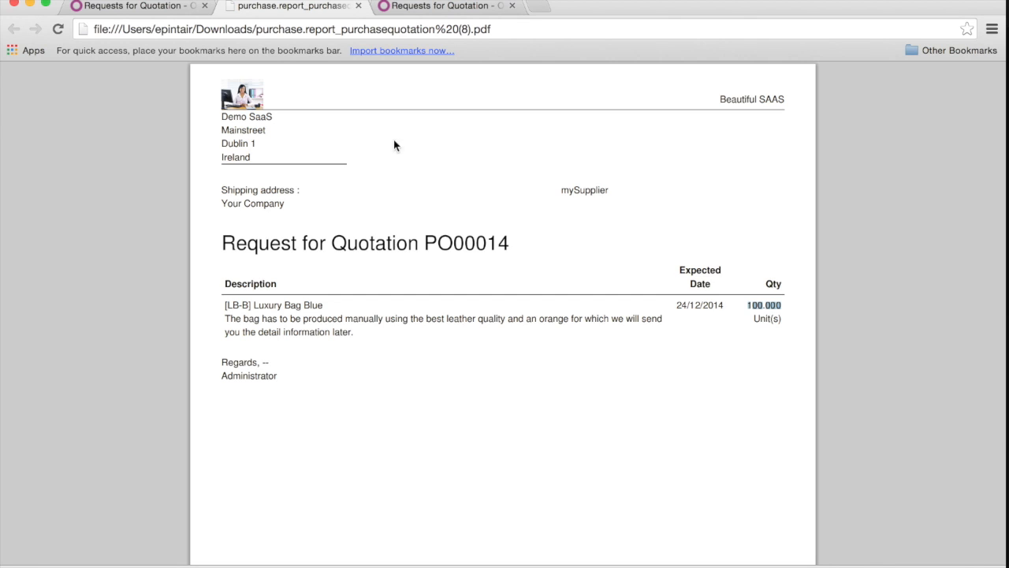
{"action": "left_click", "coordinate": [359, 7]}
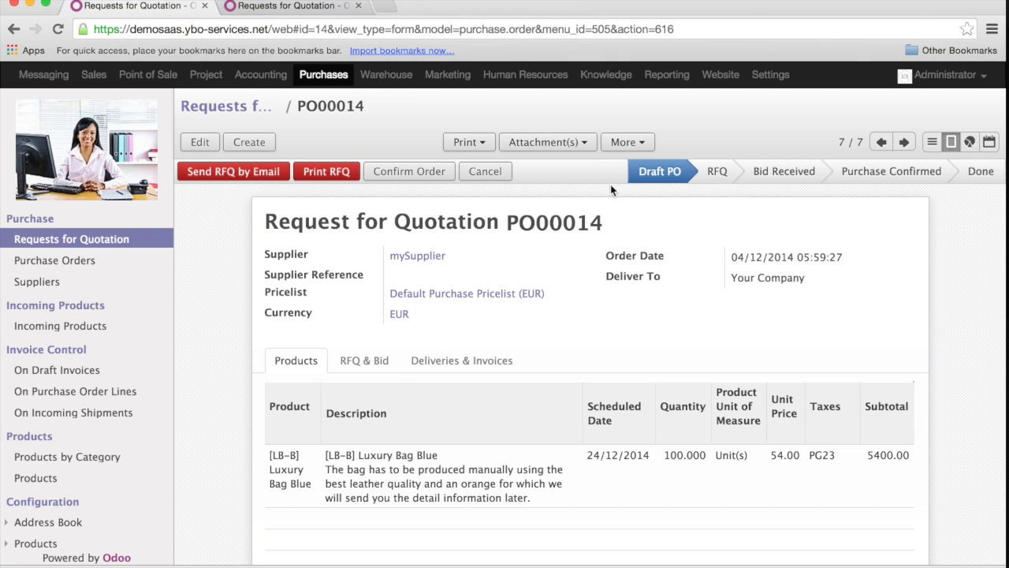
Duplicate the request for quotation and save the copy with the person listed directly below Crazy hair as supplier.
{"action": "left_click", "coordinate": [632, 145]}
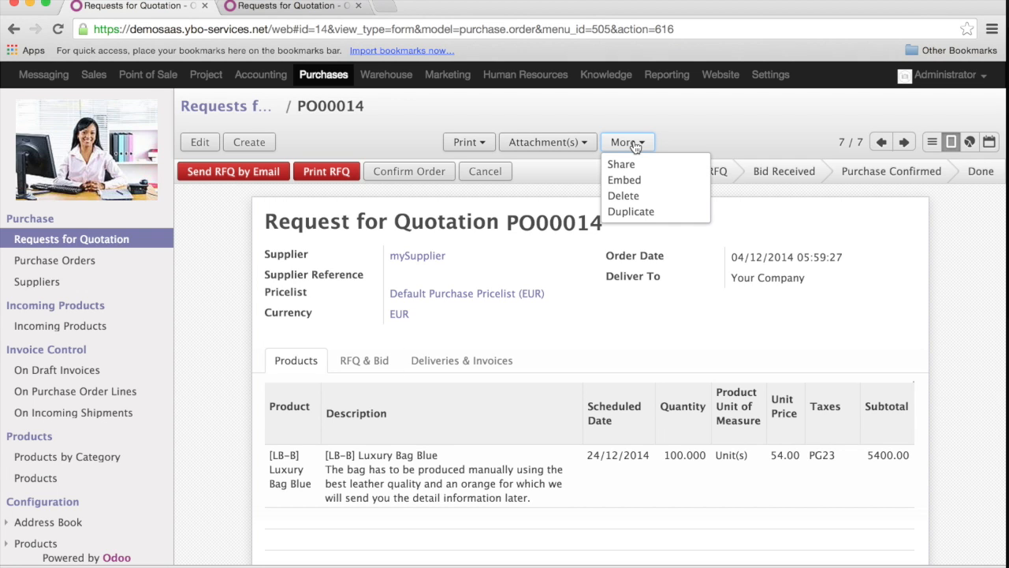
{"action": "left_click", "coordinate": [643, 213]}
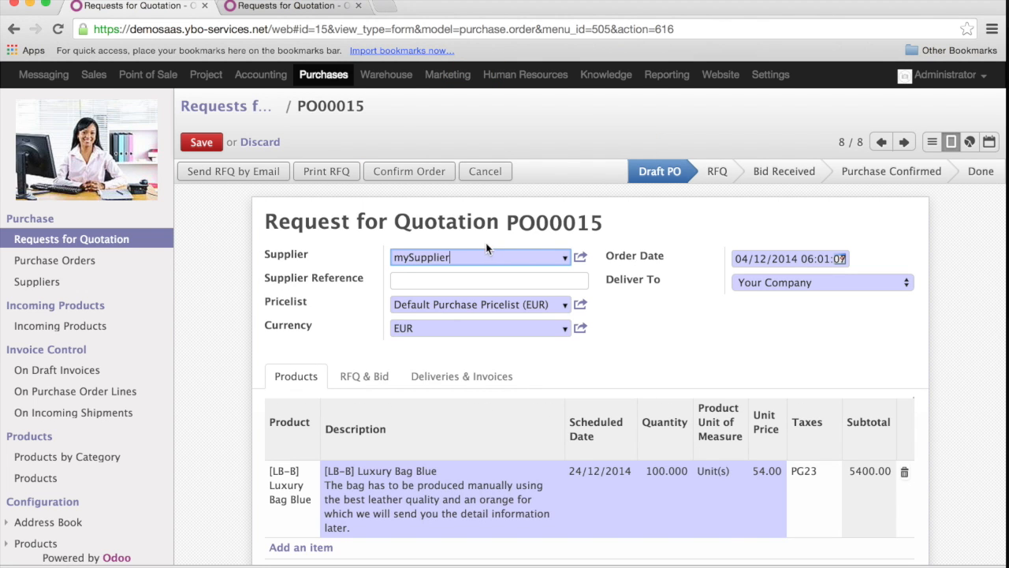
{"action": "left_click", "coordinate": [566, 258]}
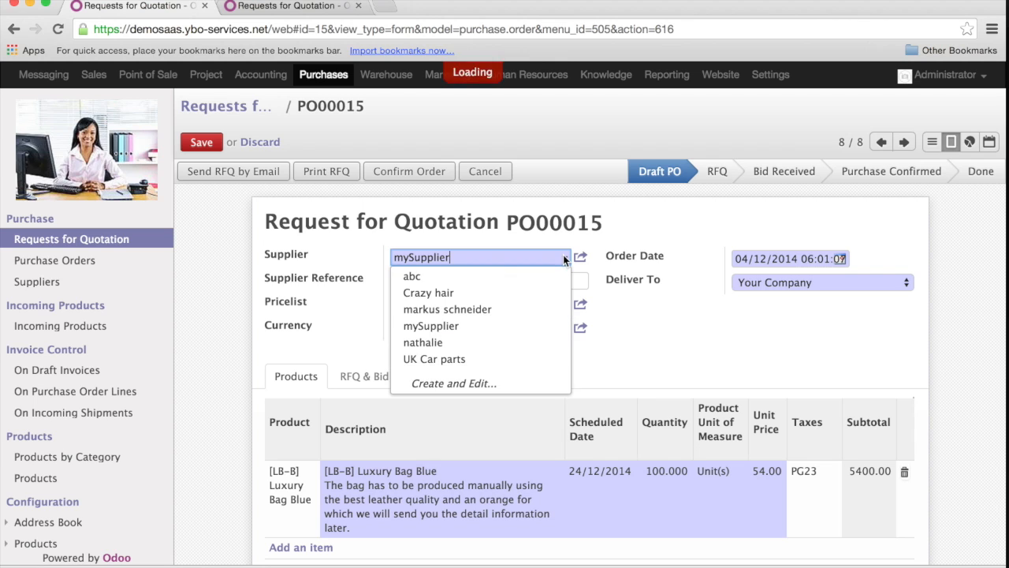
{"action": "left_click", "coordinate": [481, 311]}
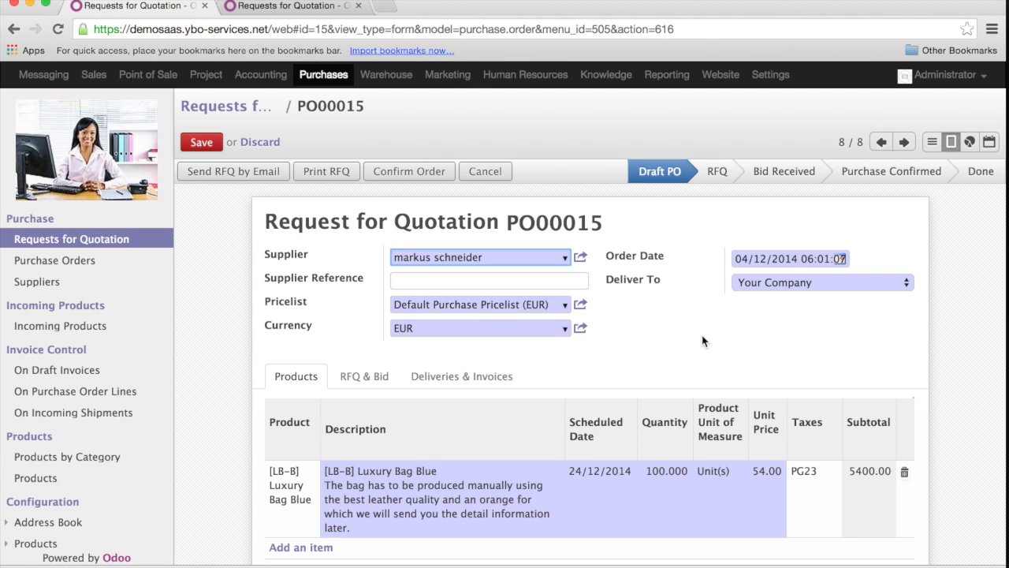
{"action": "left_click", "coordinate": [201, 152]}
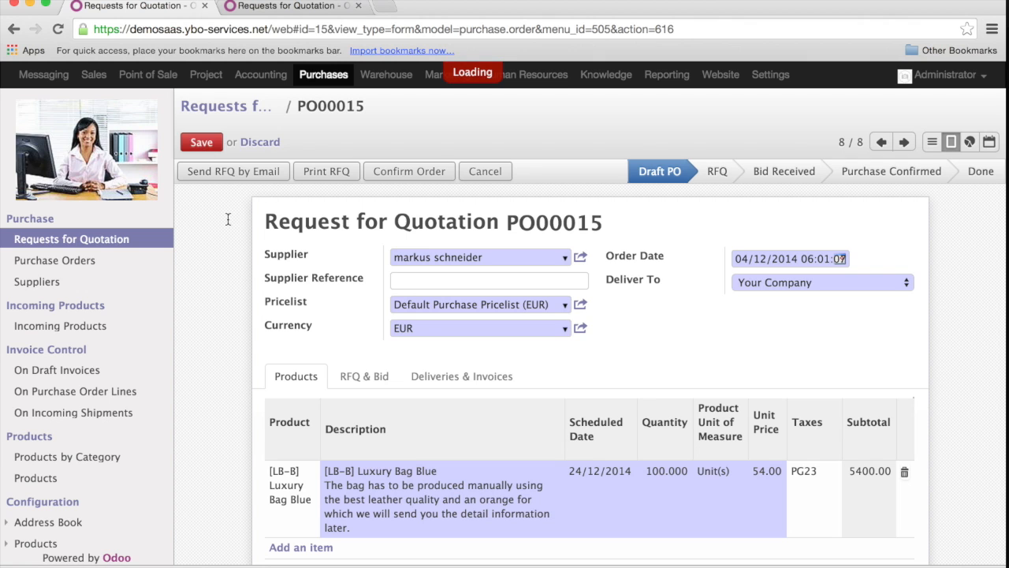
Print the duplicated request for quotation and return to its form.
{"action": "left_click", "coordinate": [333, 173]}
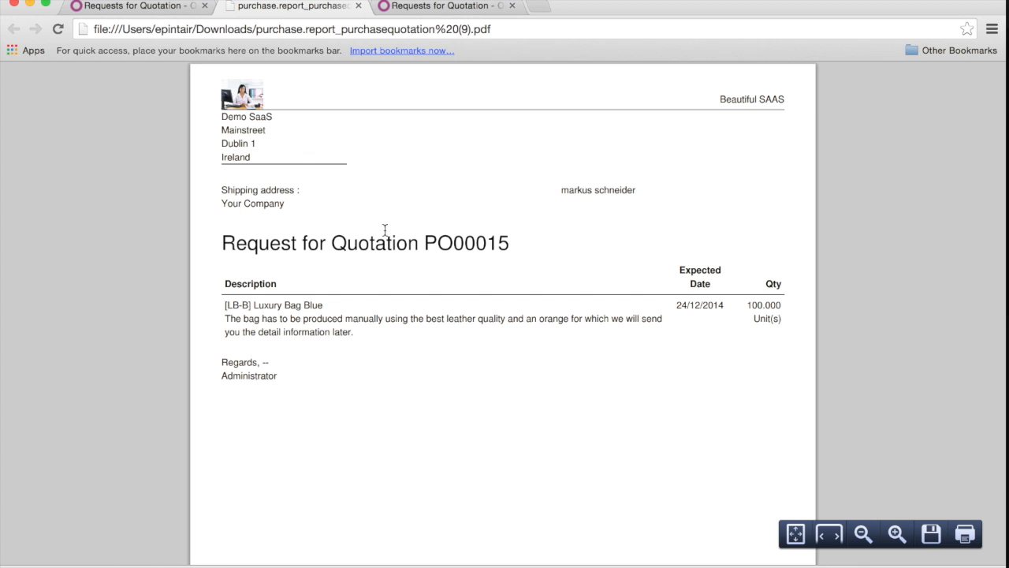
{"action": "left_click", "coordinate": [159, 7]}
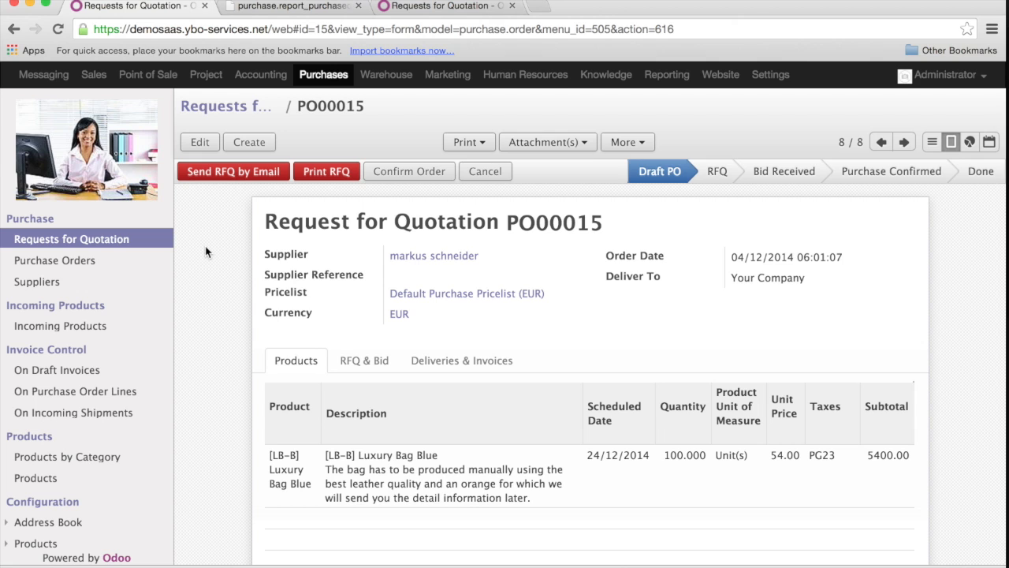
Reopen mySupplier's request expected 24/12/2014 and set the Luxury Bag Blue line's unit price to 60.
{"action": "left_click", "coordinate": [109, 240]}
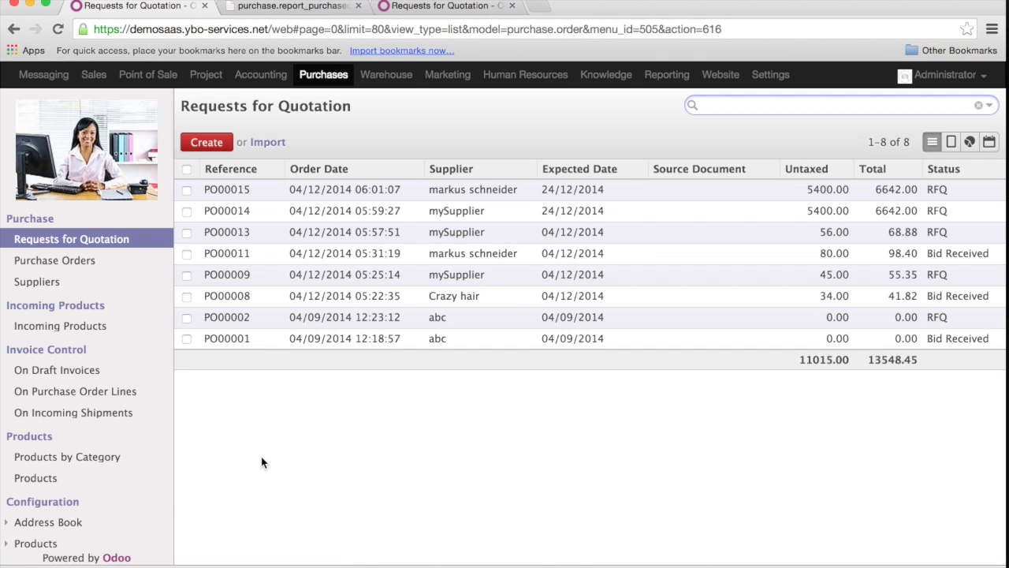
{"action": "left_click", "coordinate": [234, 214]}
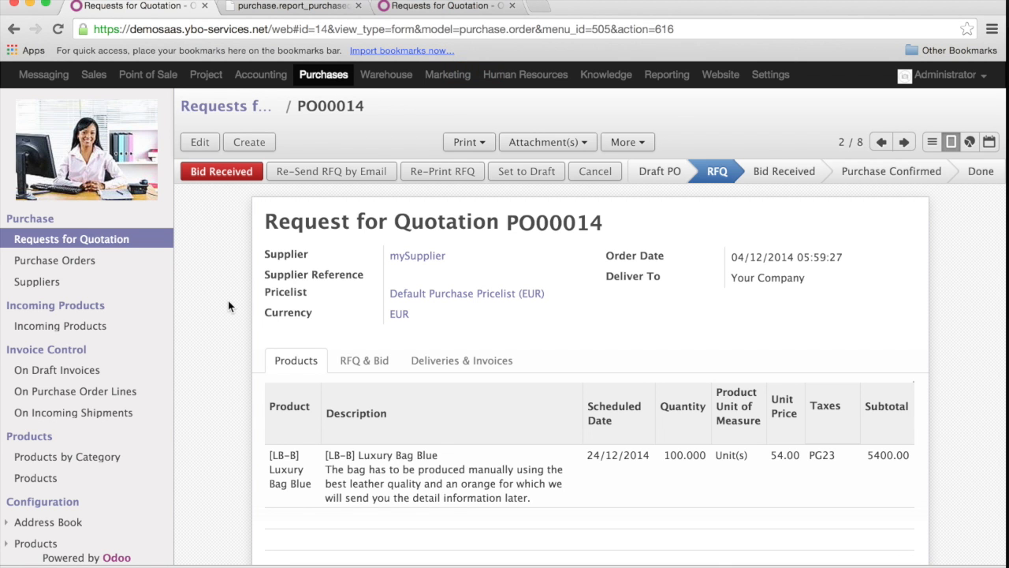
{"action": "left_click", "coordinate": [201, 144]}
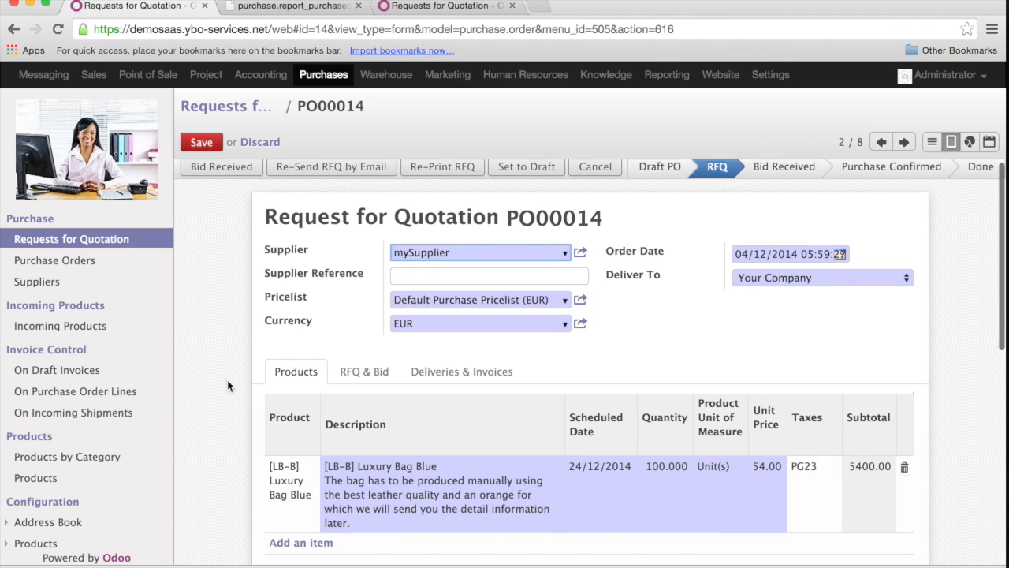
{"action": "scroll", "coordinate": [227, 385], "scroll_direction": "down", "scroll_amount": 2}
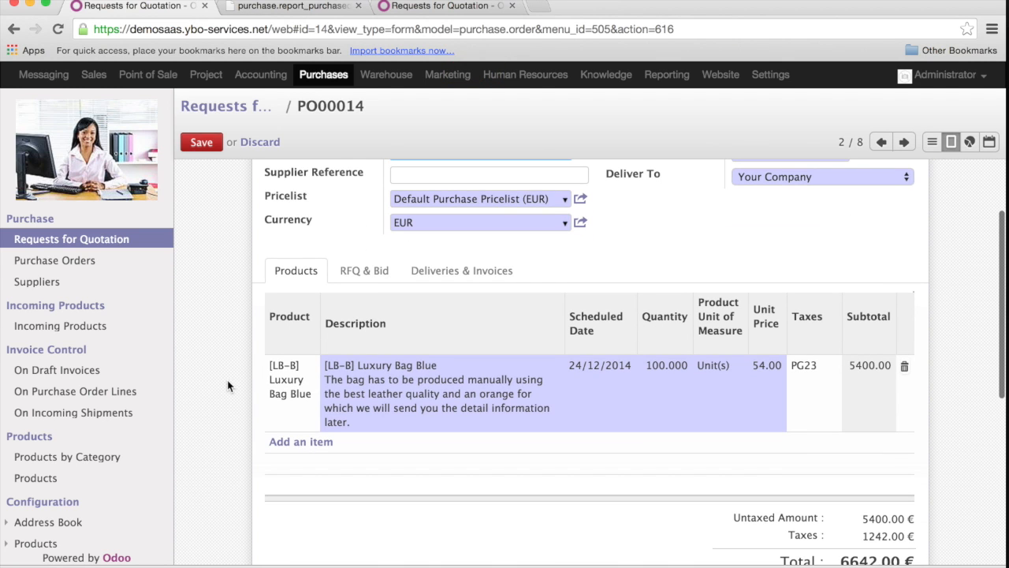
{"action": "left_click", "coordinate": [766, 367]}
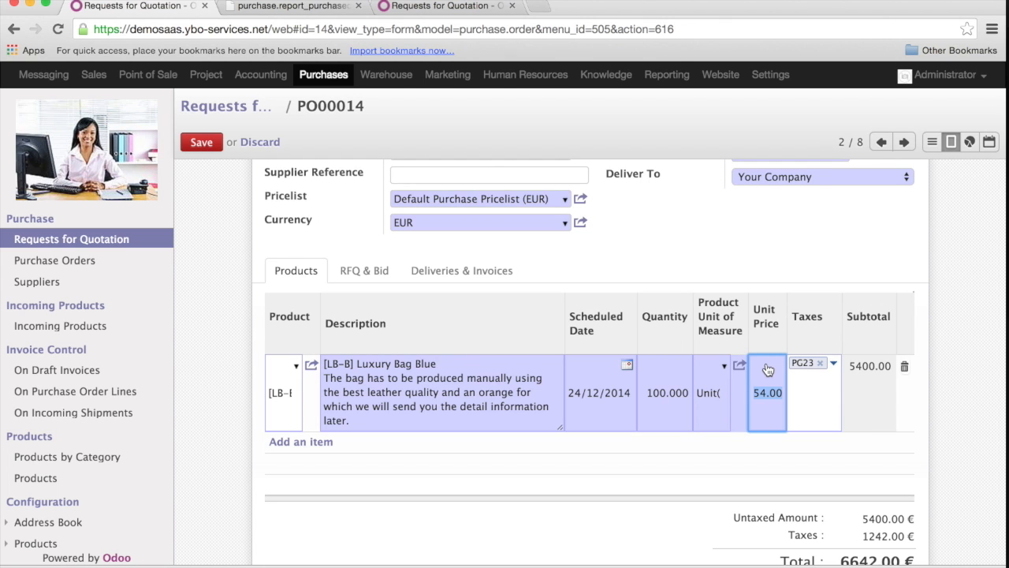
{"action": "scroll", "coordinate": [767, 370], "scroll_direction": "up", "scroll_amount": 2}
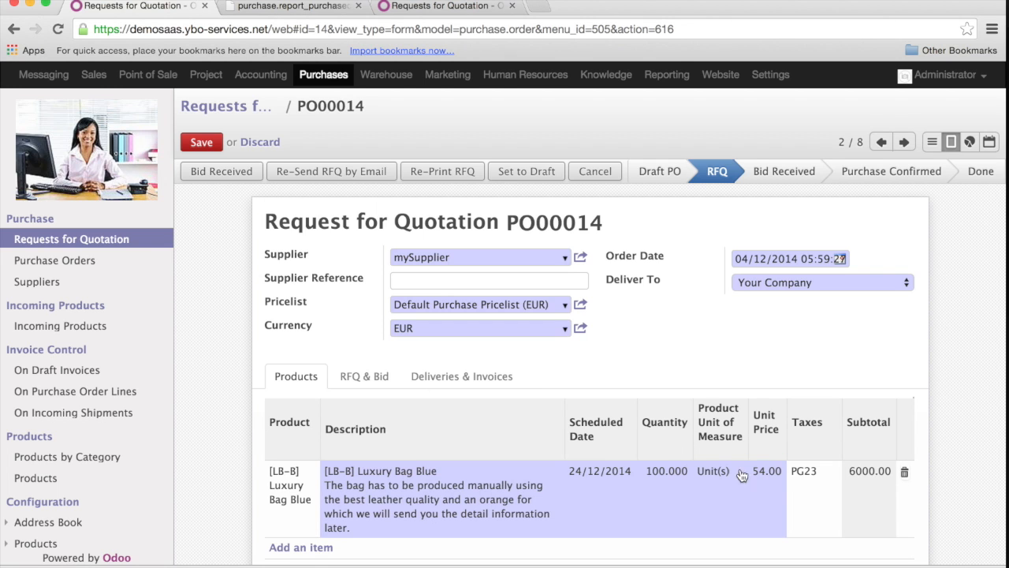
{"action": "type", "text": "60"}
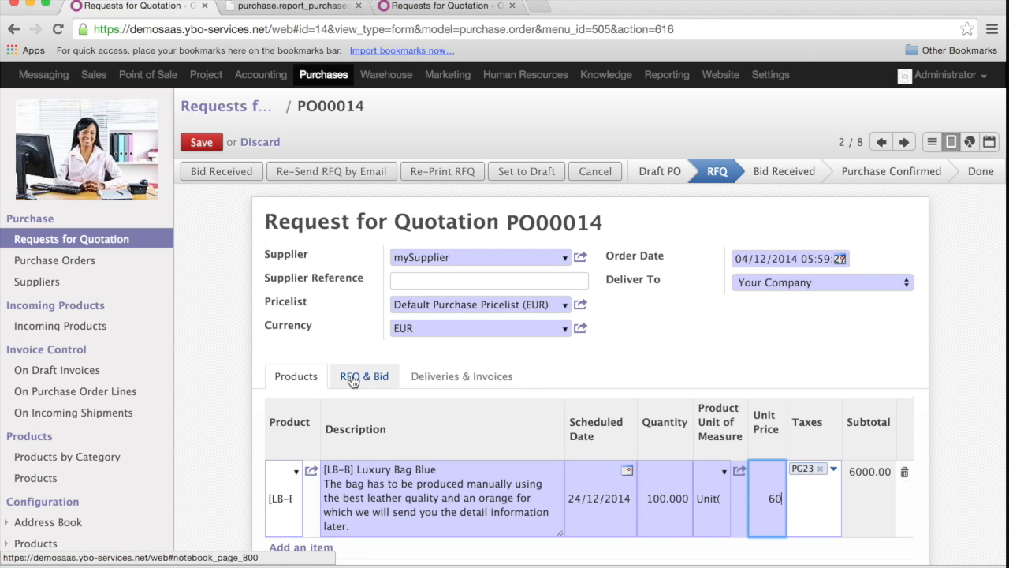
Set the bid's Incoterm to EX WORKS and its validity date to 09/12/2014, then save the request.
{"action": "left_click", "coordinate": [353, 378]}
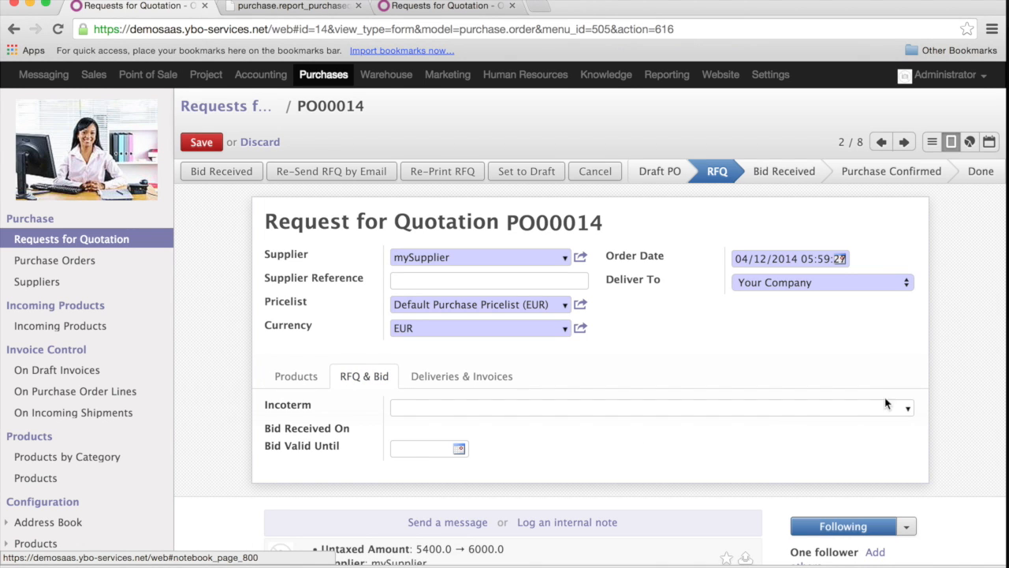
{"action": "left_click", "coordinate": [909, 409]}
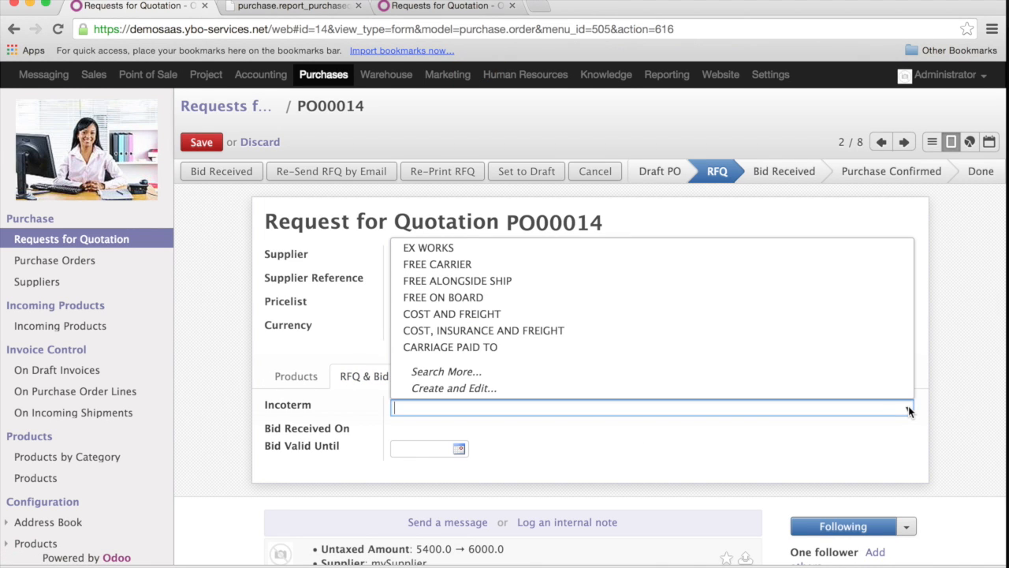
{"action": "left_click", "coordinate": [614, 249]}
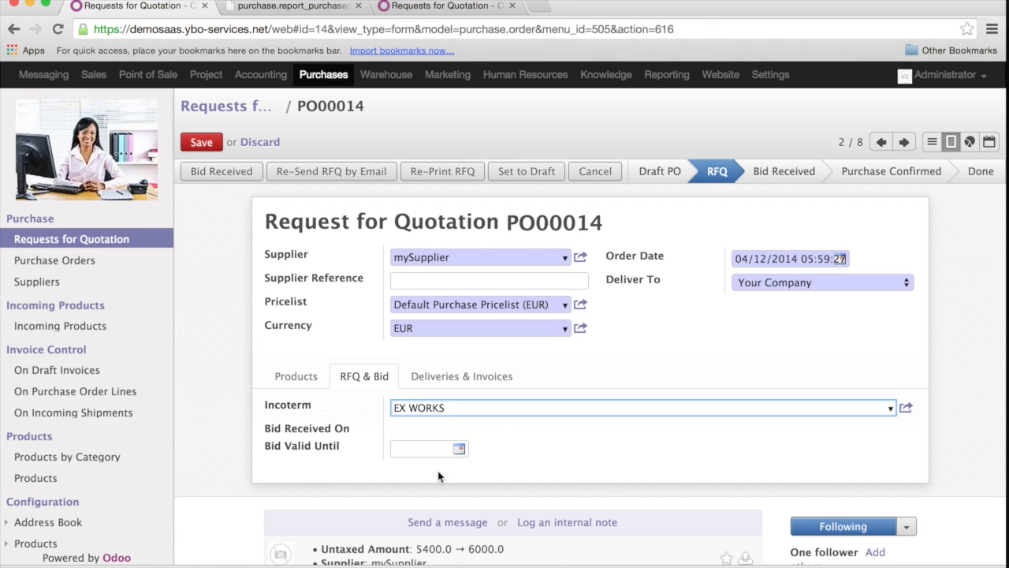
{"action": "left_click", "coordinate": [460, 449]}
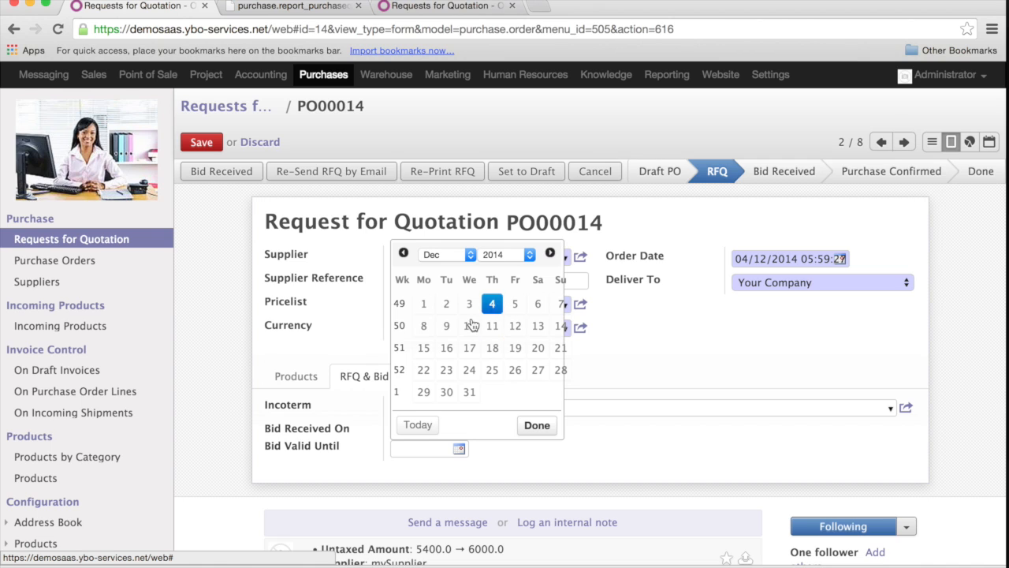
{"action": "left_click", "coordinate": [446, 327]}
{"action": "left_click", "coordinate": [447, 327]}
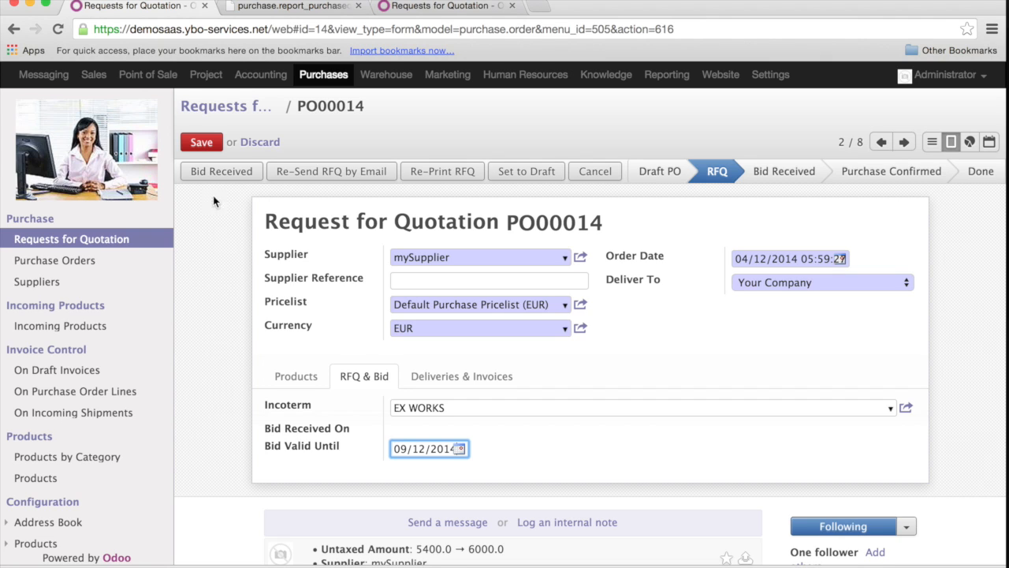
{"action": "left_click", "coordinate": [202, 142]}
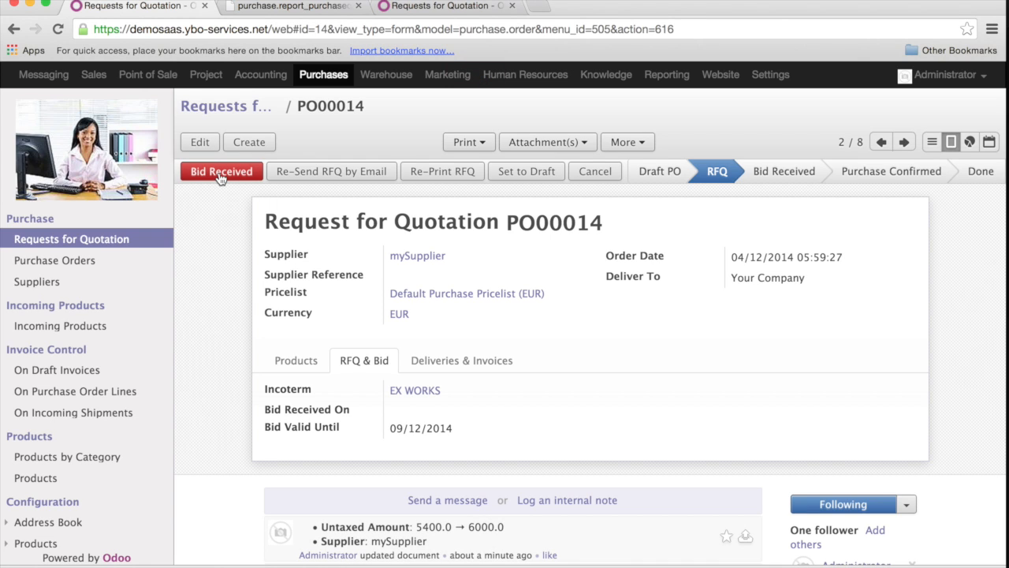
Mark mySupplier's bid as received and return to the list of requests for quotation.
{"action": "left_click", "coordinate": [220, 175]}
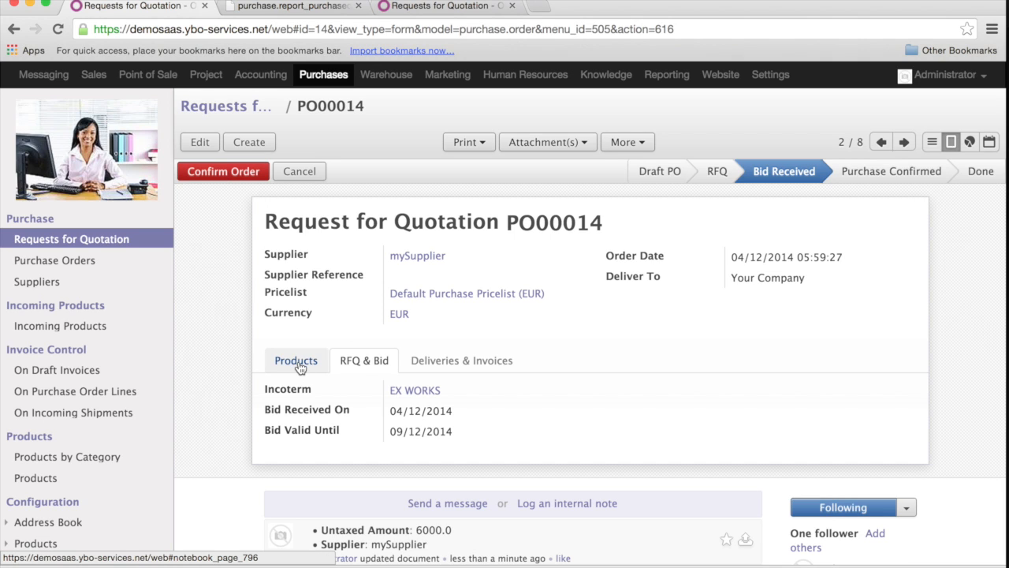
{"action": "left_click", "coordinate": [932, 142]}
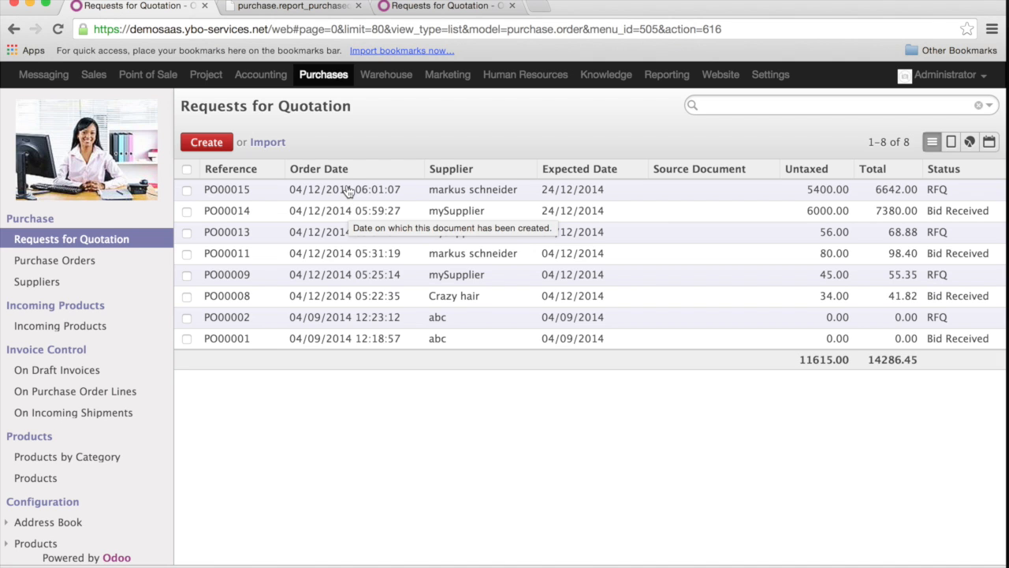
Open the other supplier's request expected 24/12/2014 and set its bid's Incoterm to COST AND FREIGHT, valid until 06/12/2014.
{"action": "left_click", "coordinate": [348, 192]}
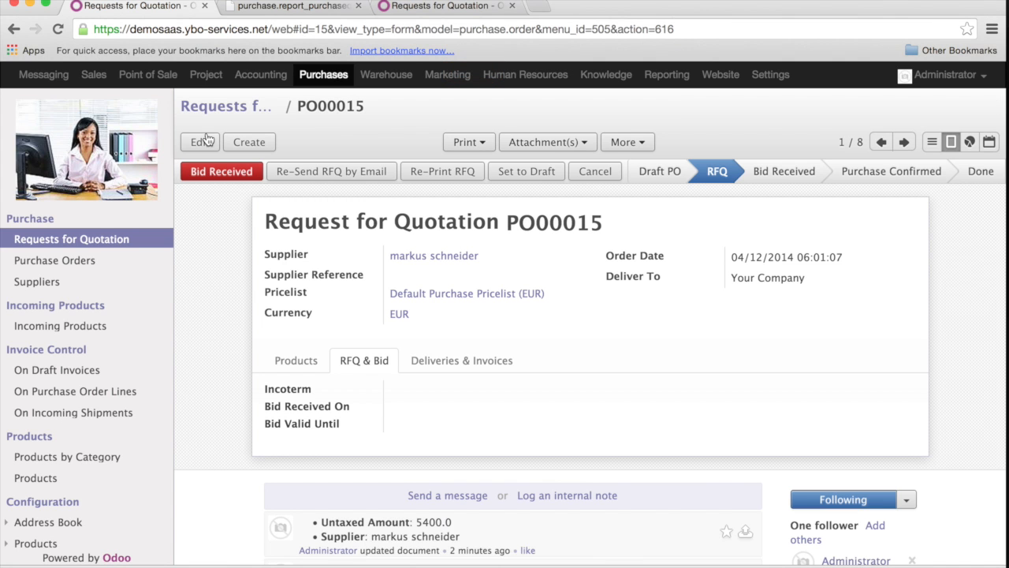
{"action": "left_click", "coordinate": [200, 143]}
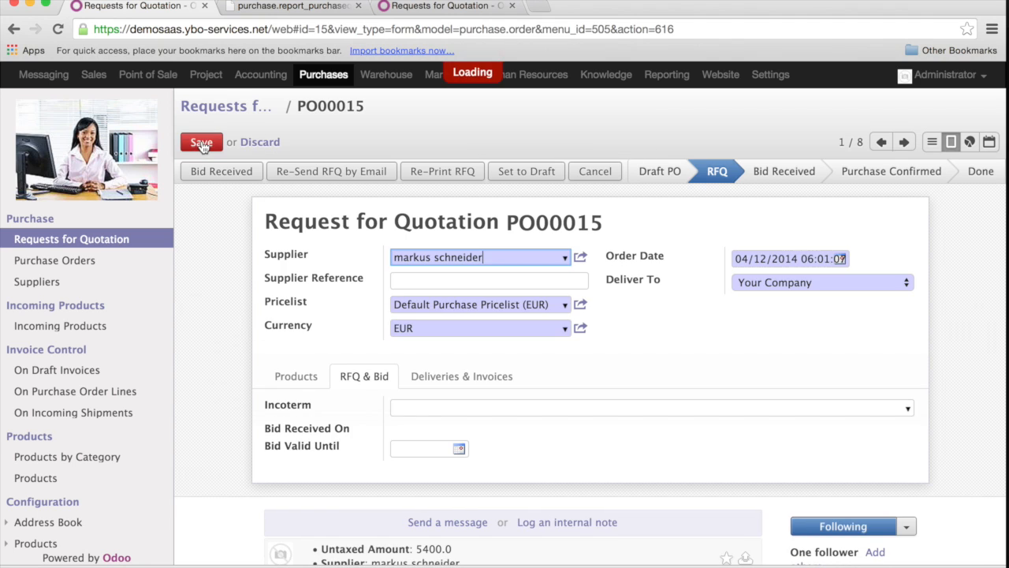
{"action": "left_click", "coordinate": [907, 406]}
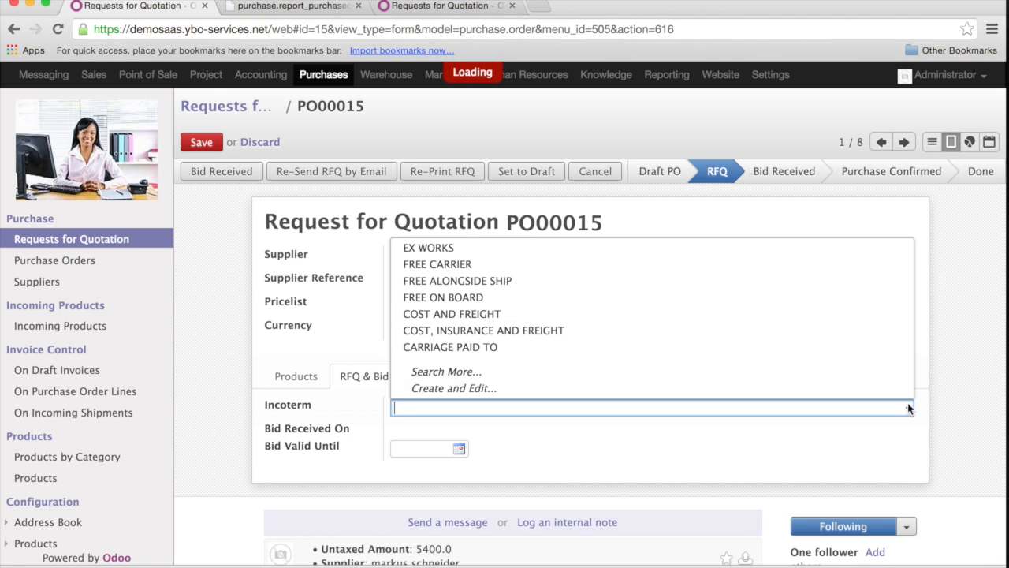
{"action": "left_click", "coordinate": [487, 313]}
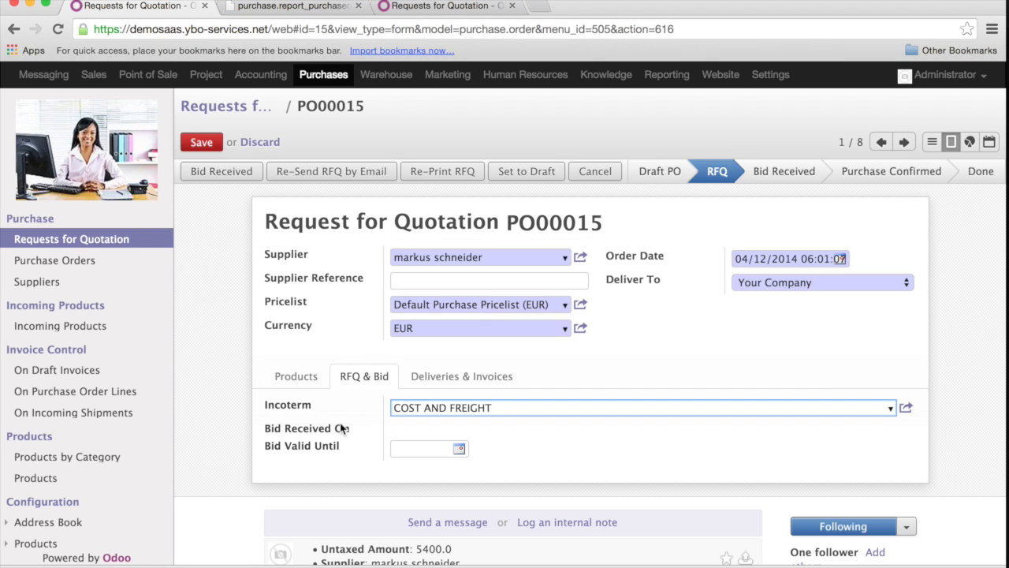
{"action": "left_click", "coordinate": [460, 448]}
{"action": "left_click", "coordinate": [425, 326]}
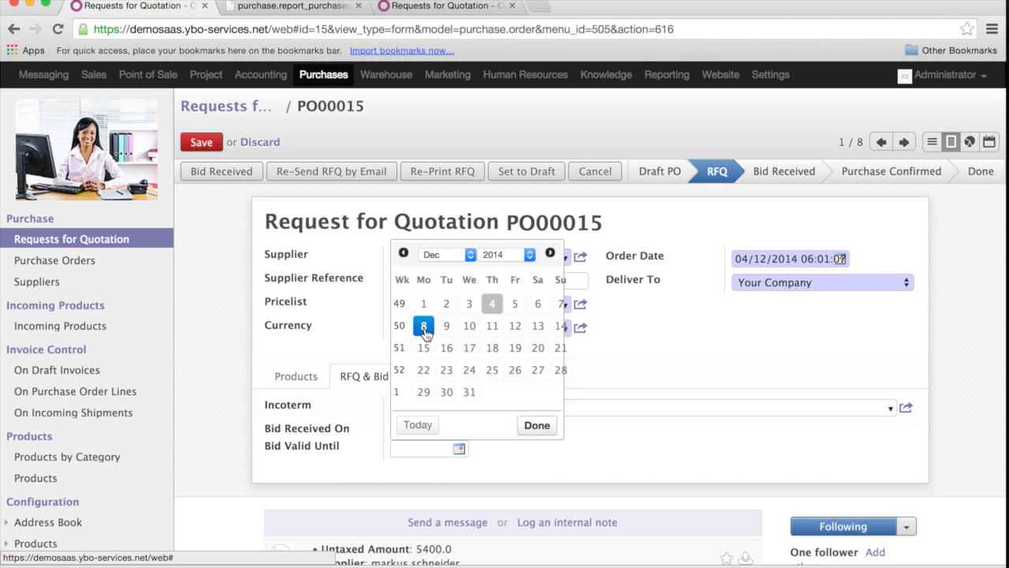
{"action": "left_click", "coordinate": [538, 305]}
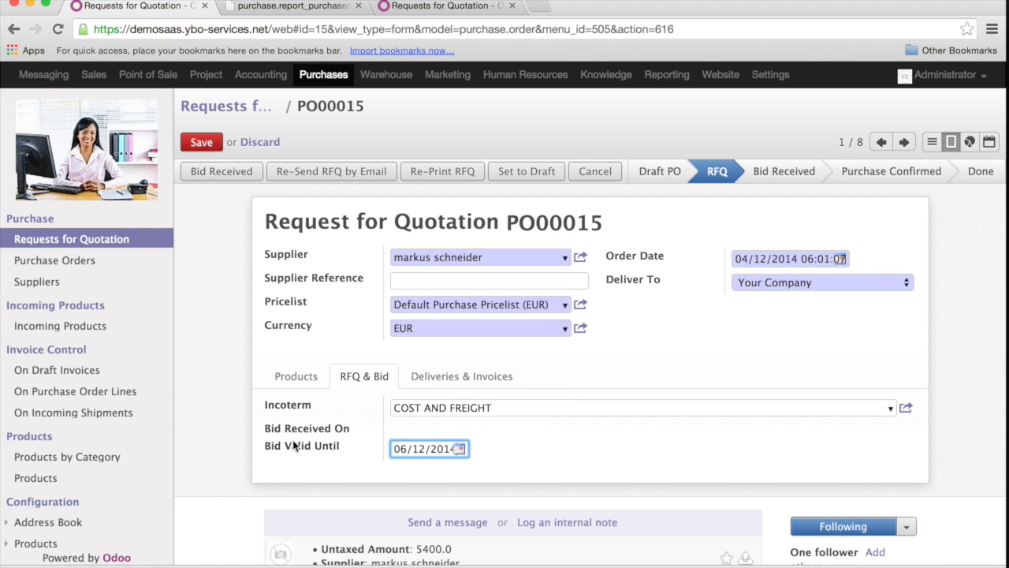
Set the Luxury Bag Blue line's unit price to 70 and save the request.
{"action": "left_click", "coordinate": [296, 386]}
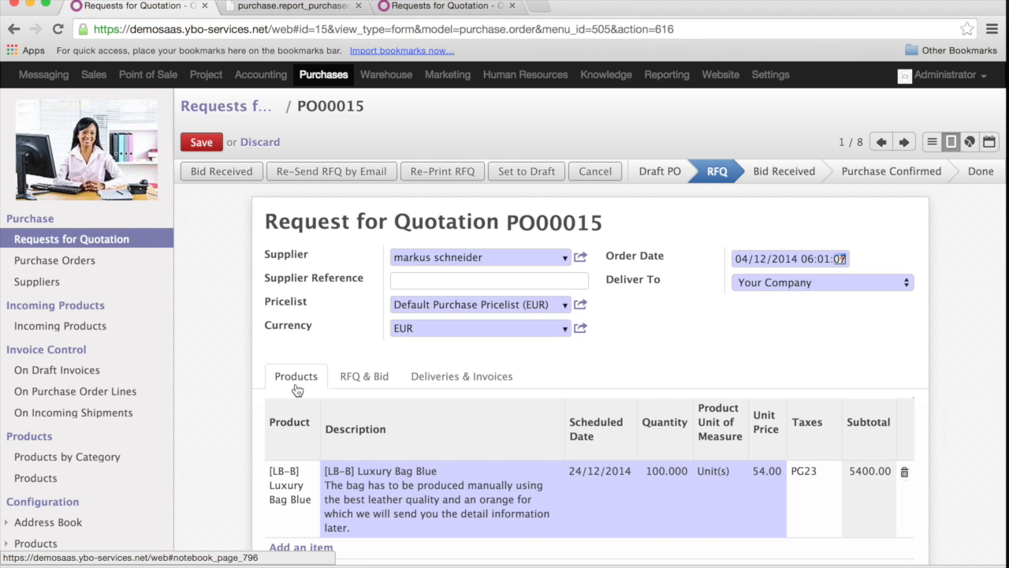
{"action": "left_click", "coordinate": [760, 473]}
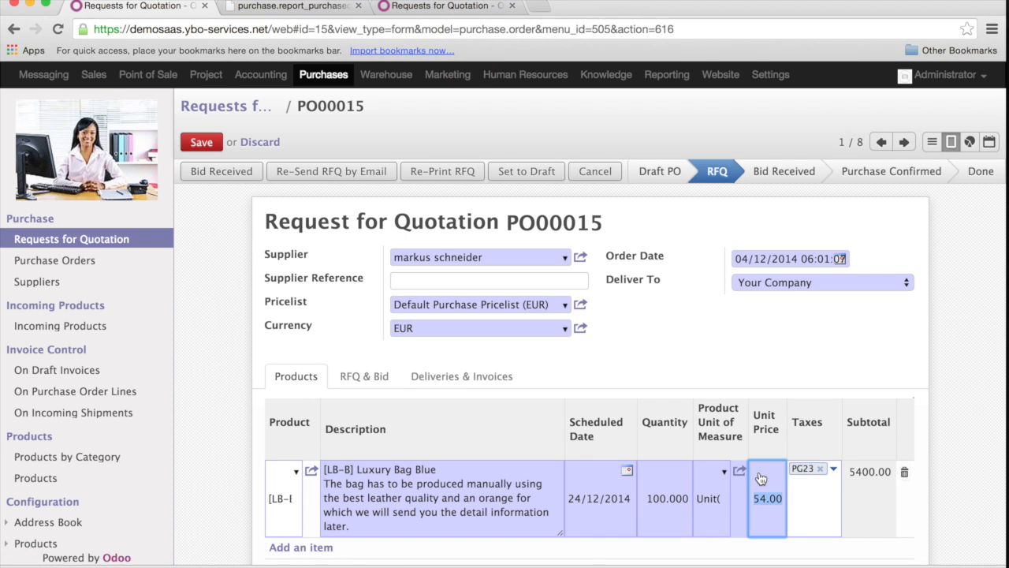
{"action": "type", "text": "70"}
{"action": "left_click", "coordinate": [200, 143]}
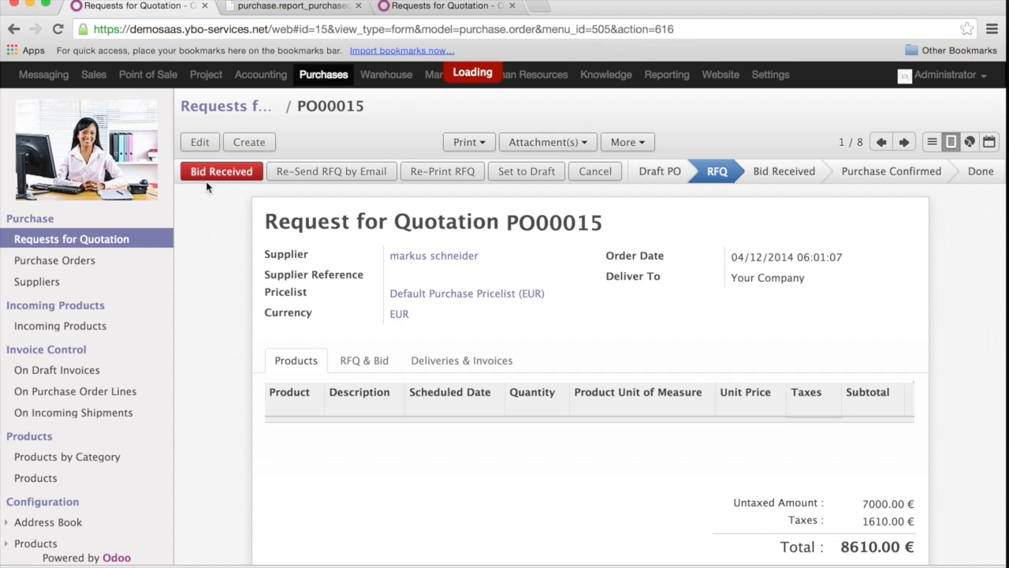
Mark the second supplier's bid as received and go back to the requests for quotation list.
{"action": "left_click", "coordinate": [218, 173]}
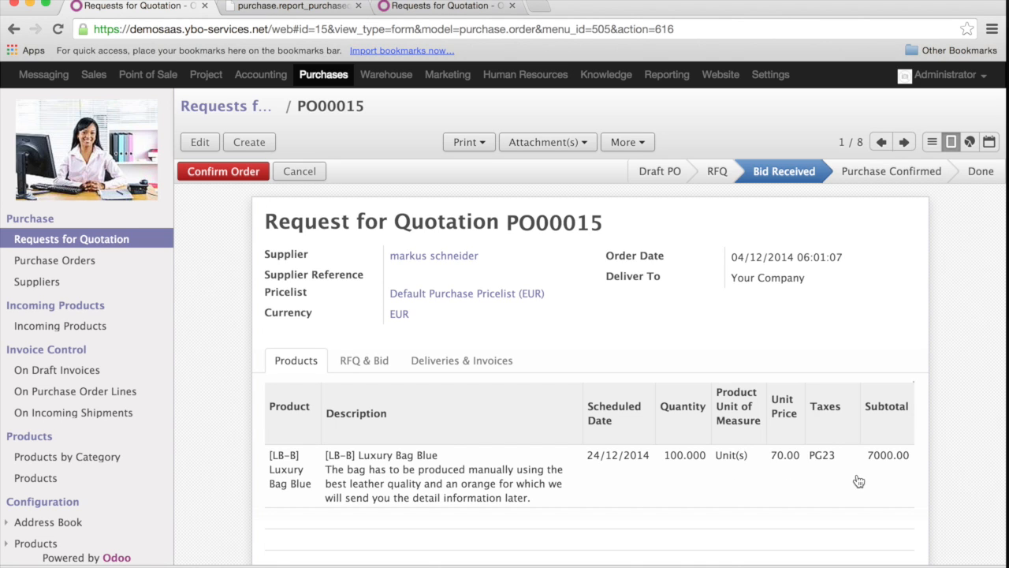
{"action": "left_click", "coordinate": [932, 142]}
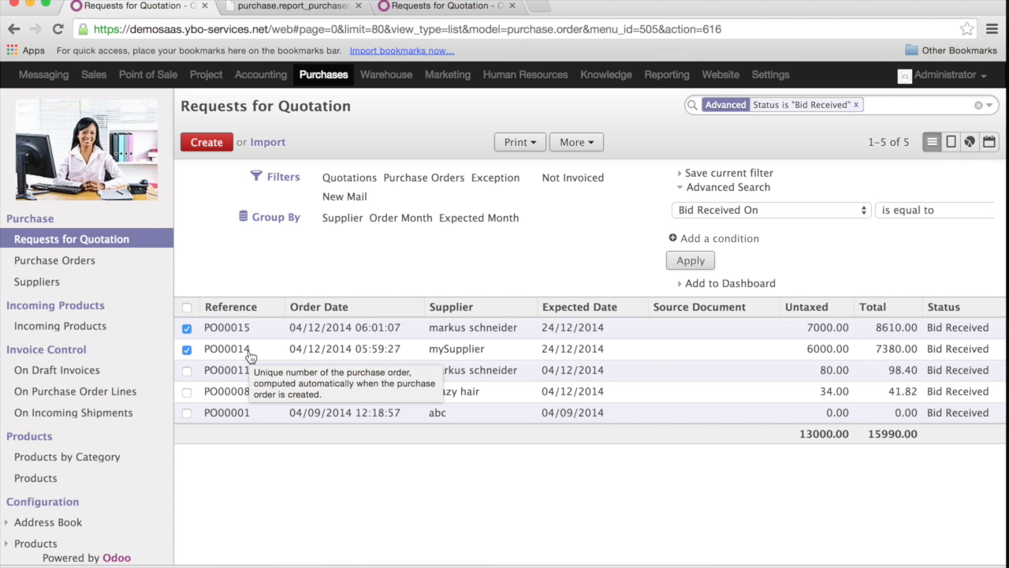
In the other Odoo browser tab, search the products for "luxu", open Luxury Bag Blue and display its purchases.
{"action": "left_click", "coordinate": [444, 5]}
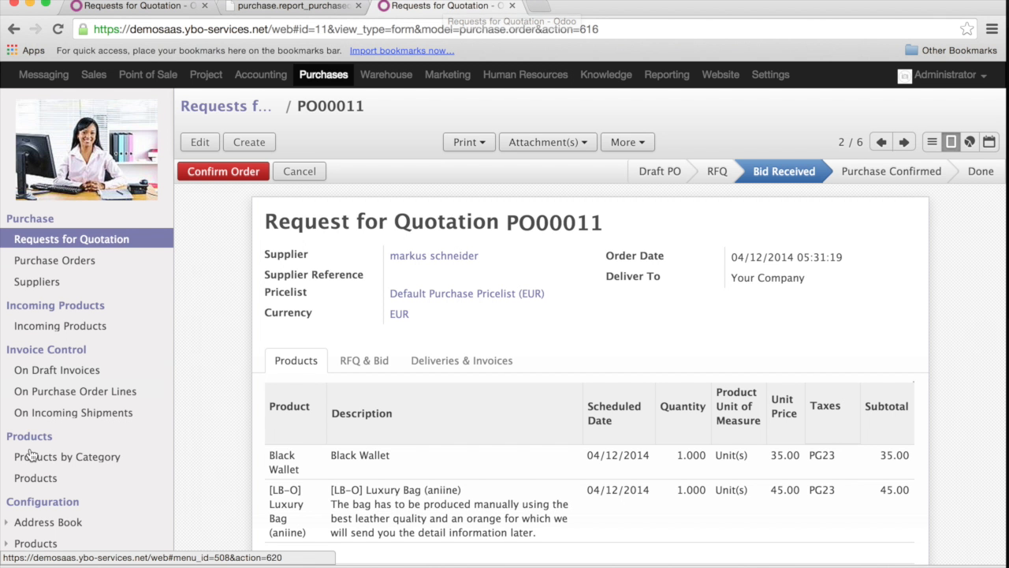
{"action": "left_click", "coordinate": [38, 479]}
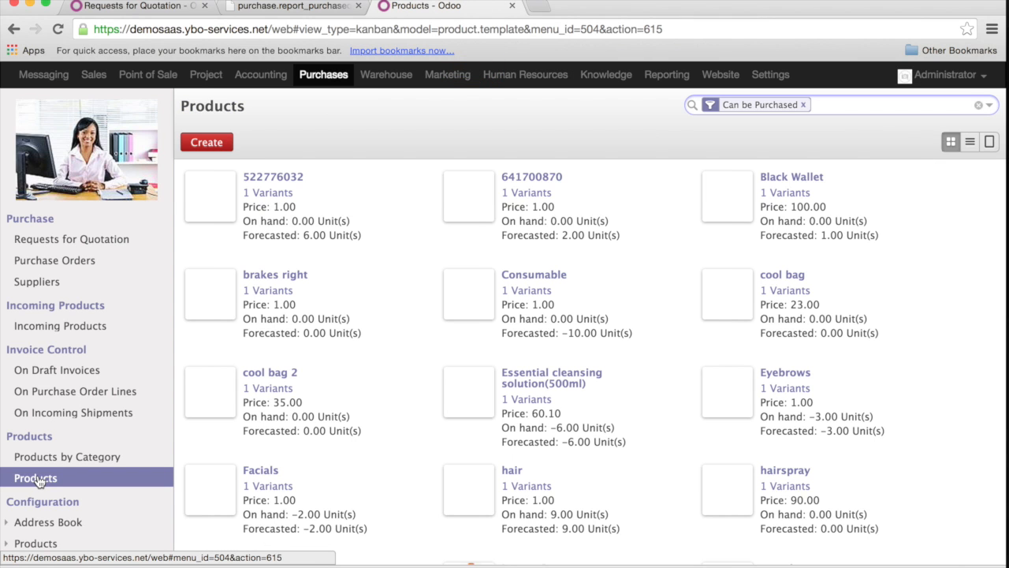
{"action": "type", "text": "luxu"}
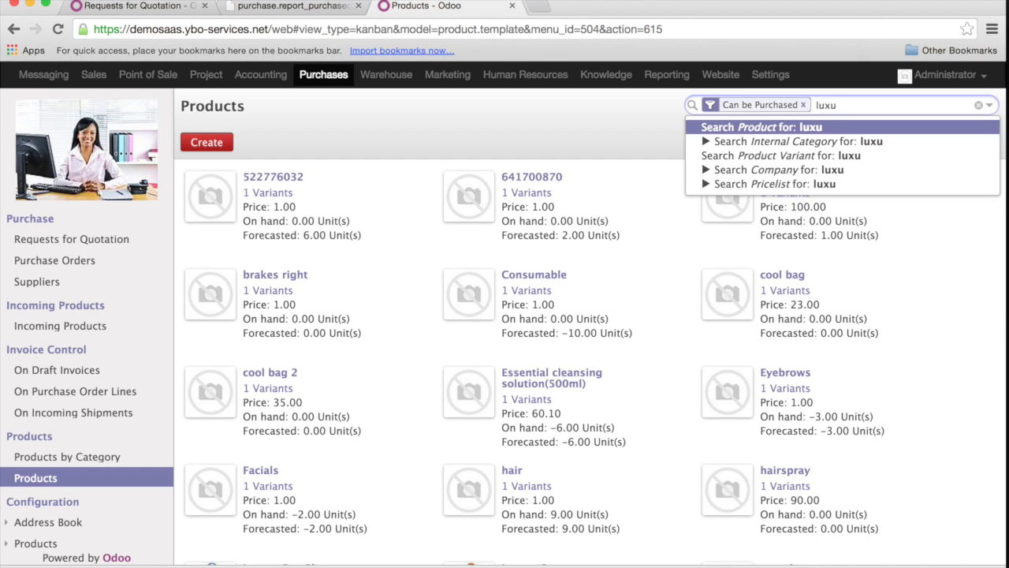
{"action": "key", "text": "Return"}
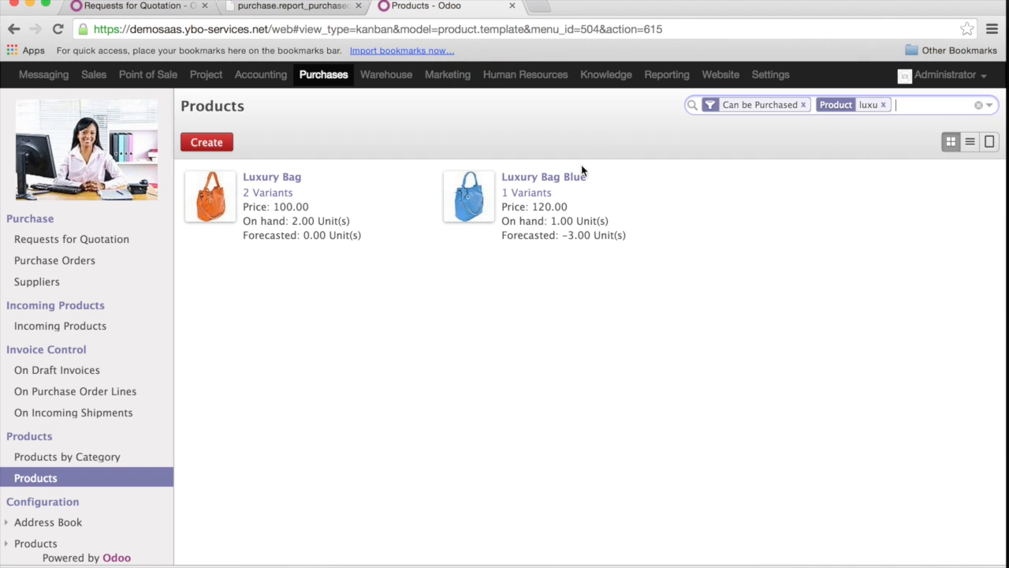
{"action": "left_click", "coordinate": [562, 180]}
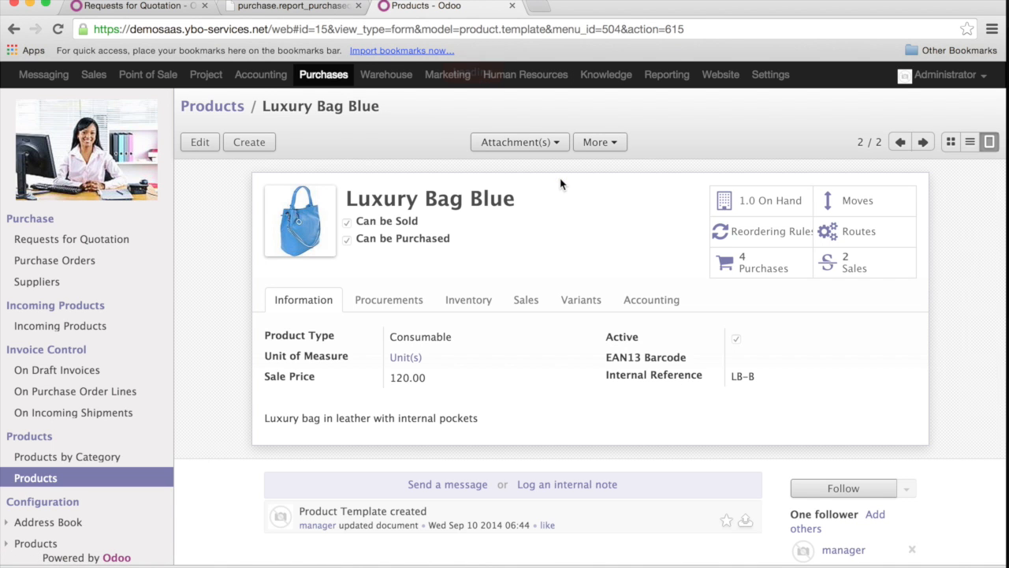
{"action": "left_click", "coordinate": [784, 261]}
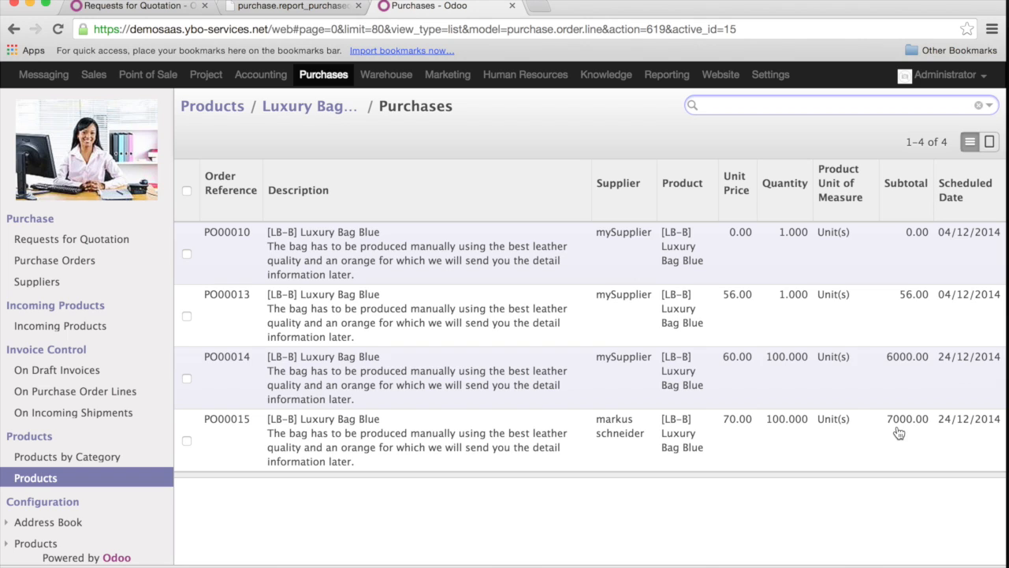
Filter the Luxury Bag Blue purchase lines to status Draft and compare the suppliers' offers.
{"action": "left_click", "coordinate": [989, 106]}
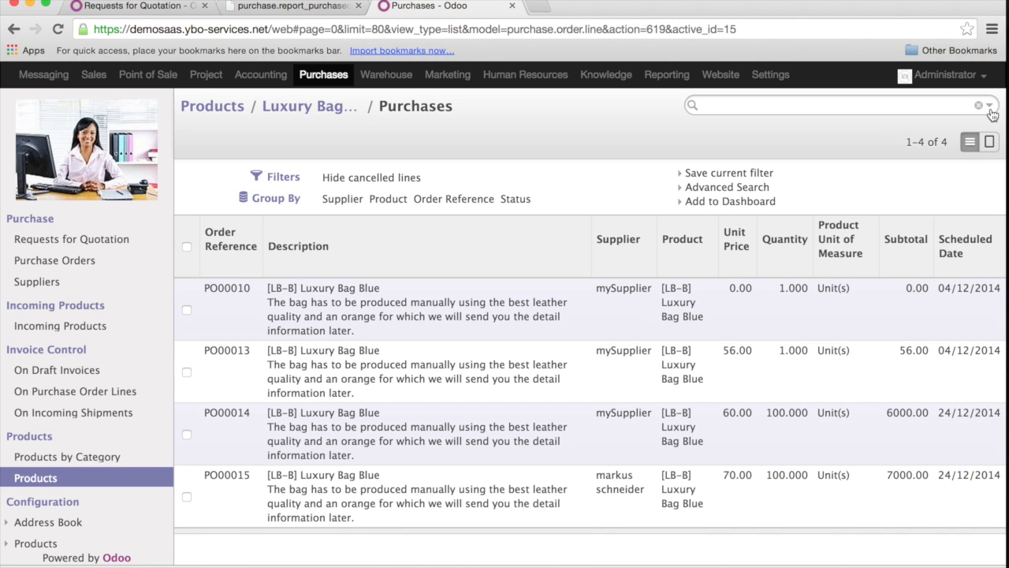
{"action": "left_click", "coordinate": [755, 190]}
{"action": "left_click", "coordinate": [778, 209]}
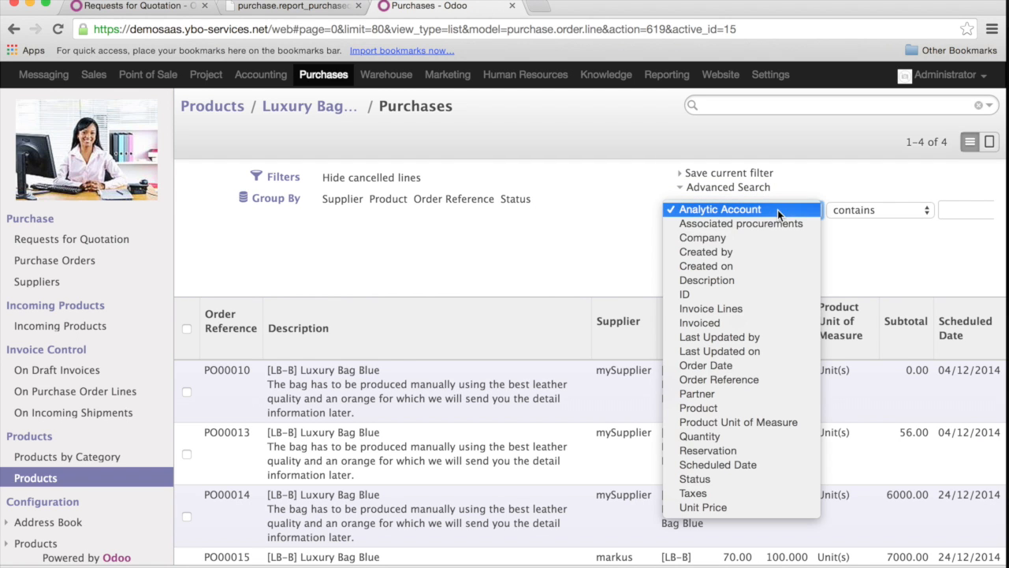
{"action": "left_click", "coordinate": [753, 477]}
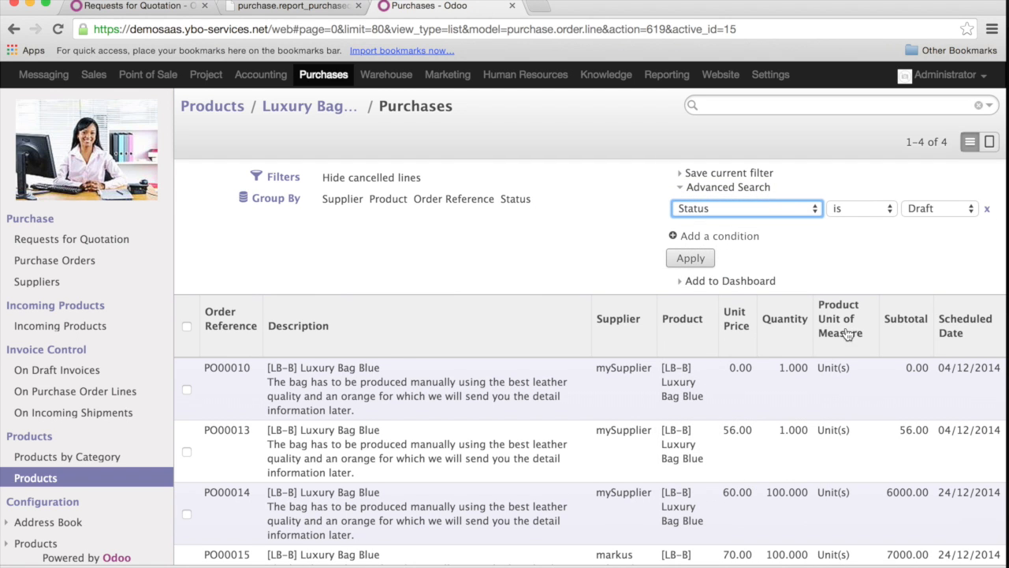
{"action": "left_click", "coordinate": [692, 260]}
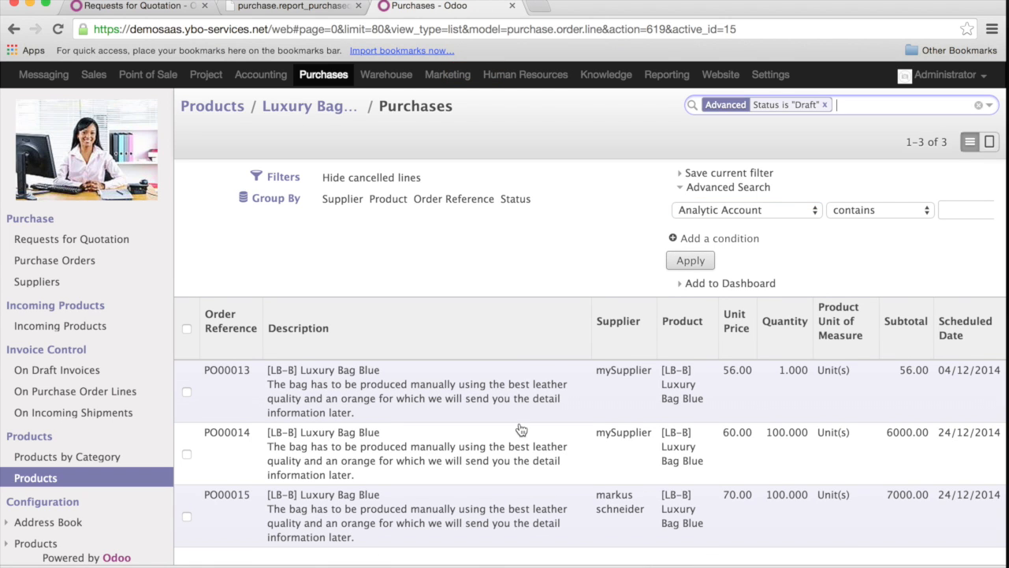
{"action": "scroll", "coordinate": [521, 430], "scroll_direction": "down", "scroll_amount": 1}
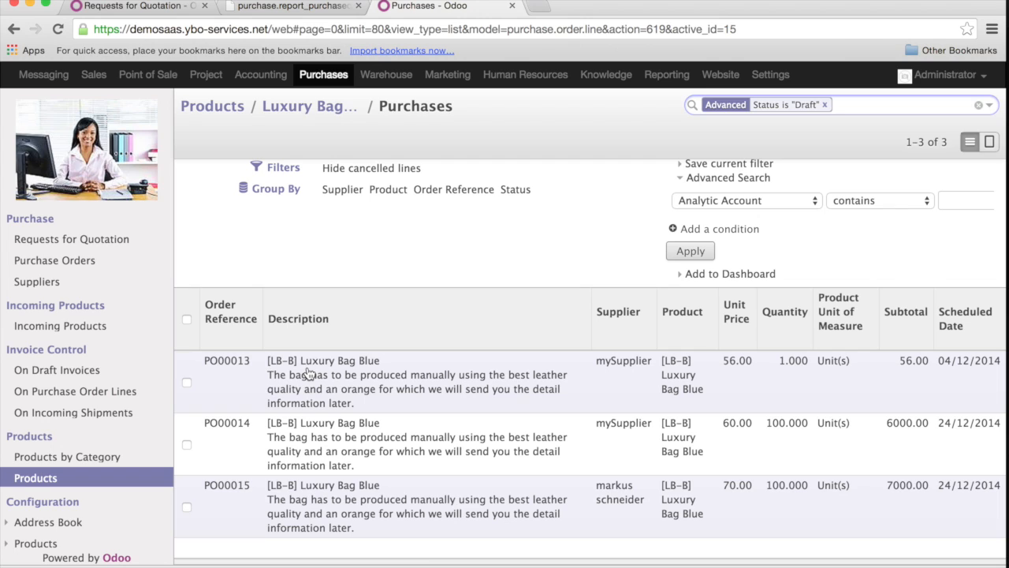